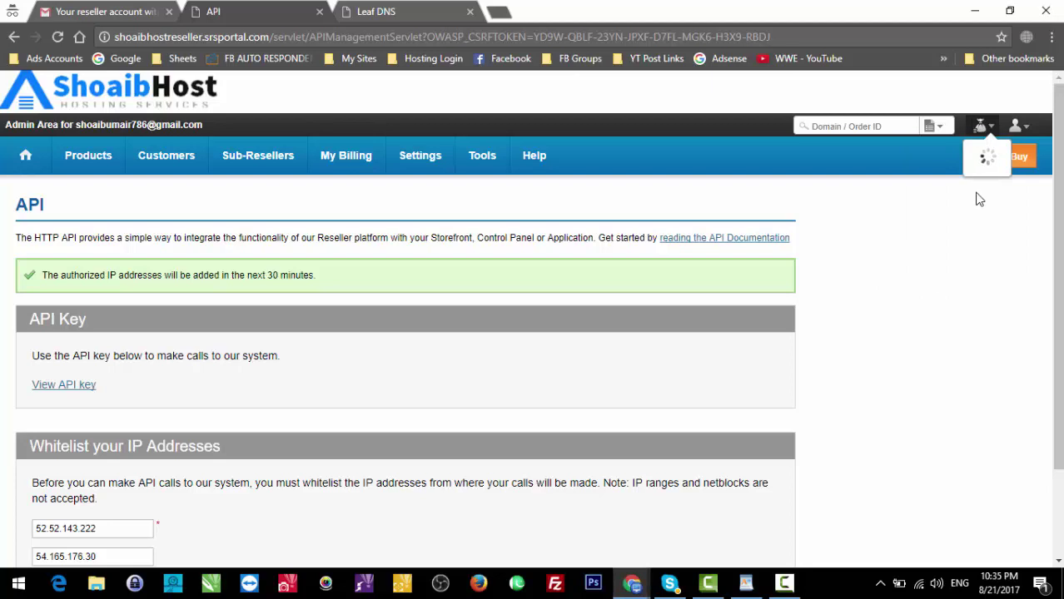
# Step: Open the Add Funds payment gateway page from the reseller balance dropdown
pyautogui.click(957, 253)
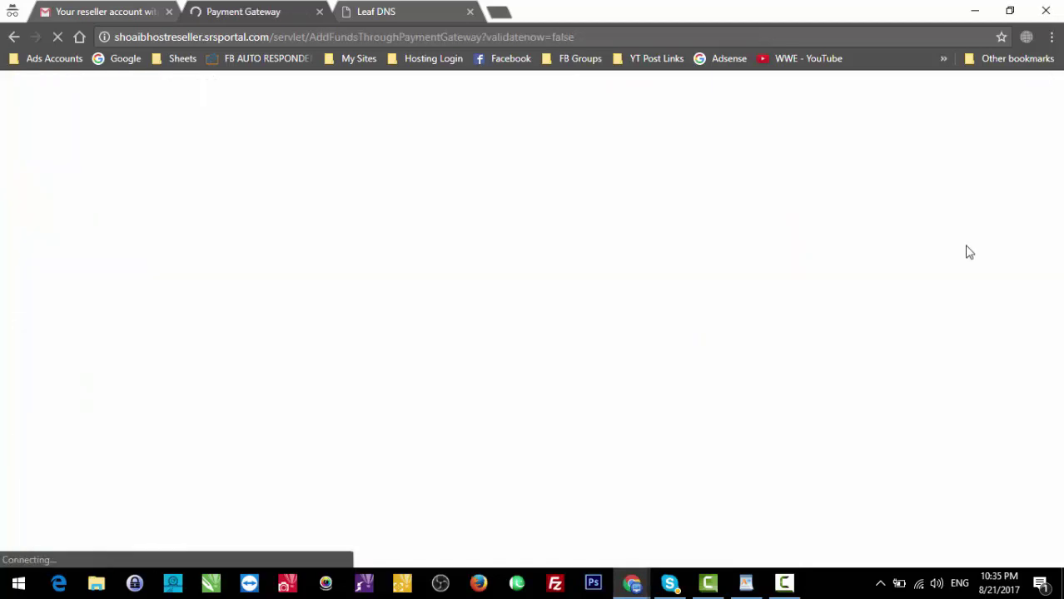
# Step: Close the Leaf DNS tab and point out the add-funds and 'Easy Paisa Mobicash Or Bank Transfer' headings
pyautogui.click(472, 10)
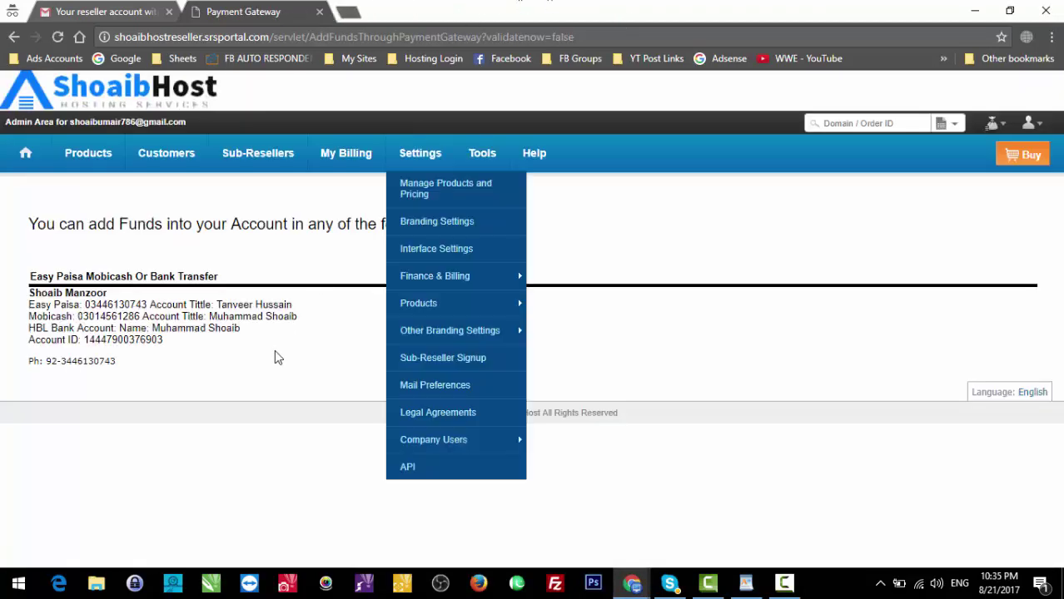
pyautogui.tripleClick(154, 219)
pyautogui.click(189, 322)
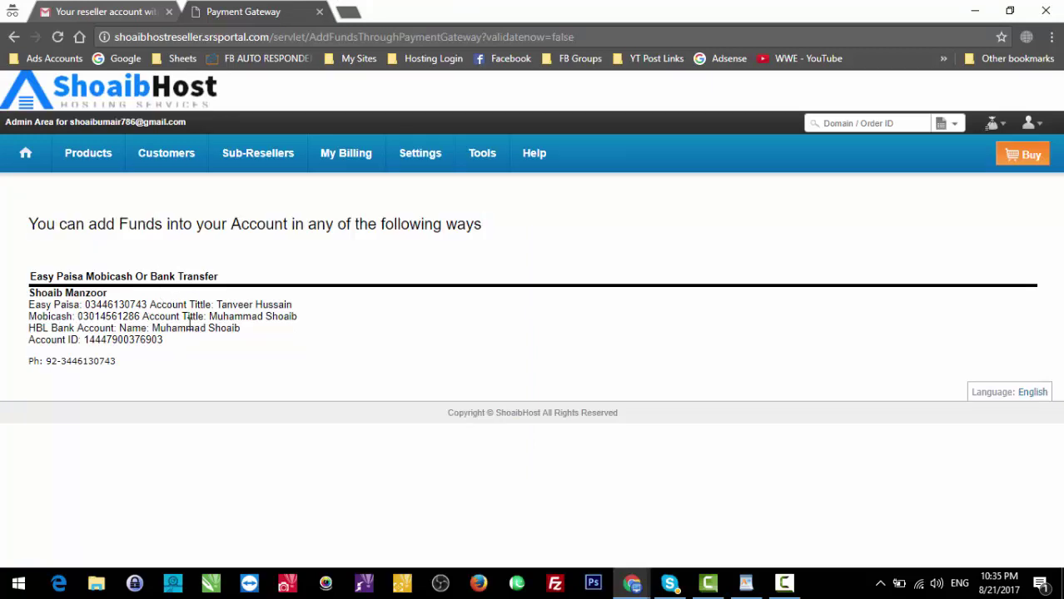
pyautogui.moveTo(175, 343); pyautogui.dragTo(184, 280)
pyautogui.click(31, 275)
pyautogui.tripleClick(184, 280)
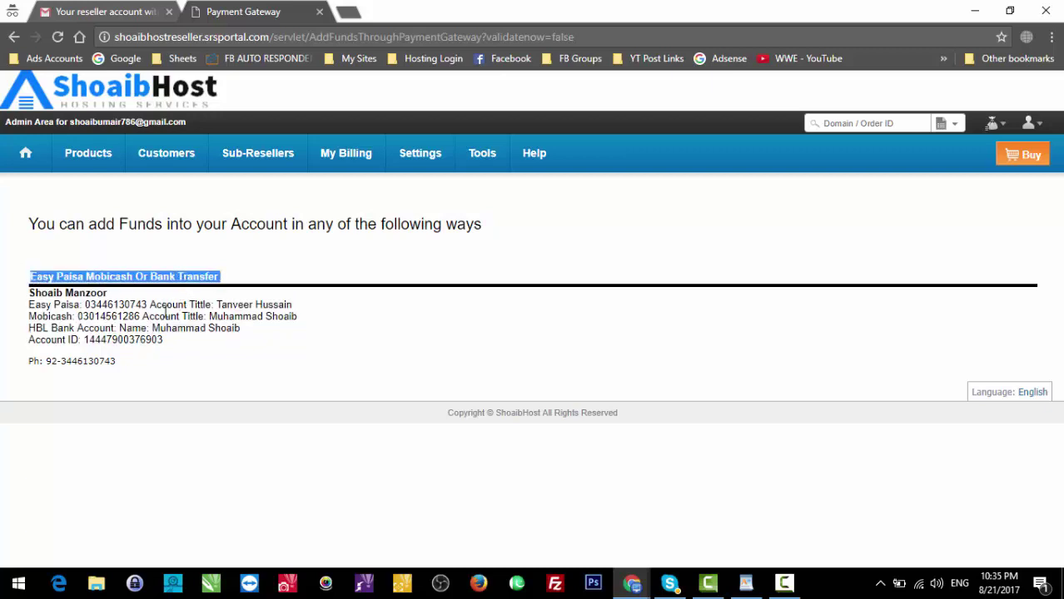
pyautogui.click(167, 311)
# Step: Point out the Easy Paisa line, its account holder name, and the Mobicash payment line
pyautogui.tripleClick(38, 310)
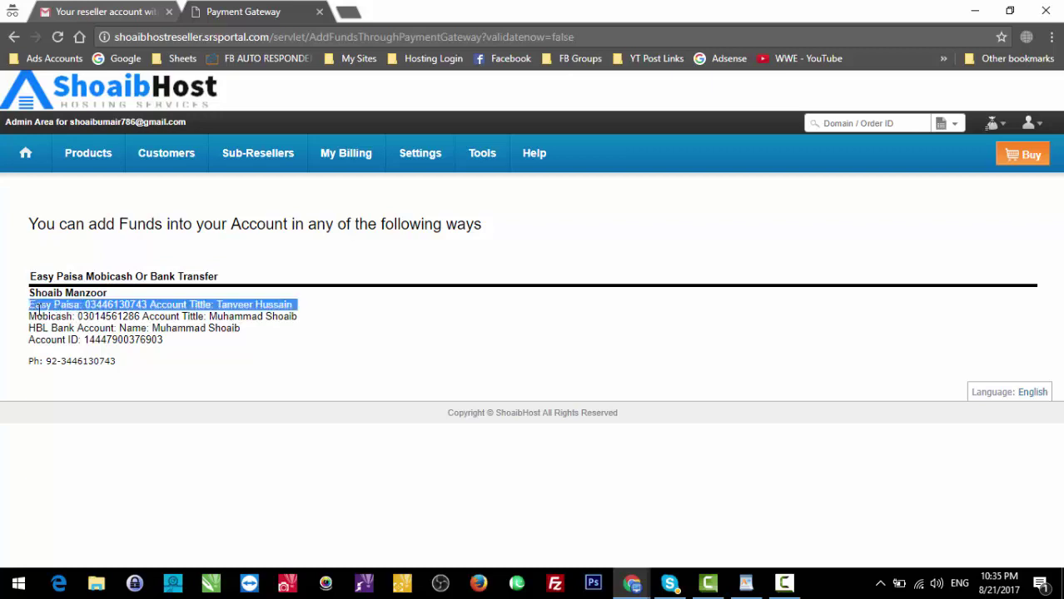
pyautogui.click(167, 305)
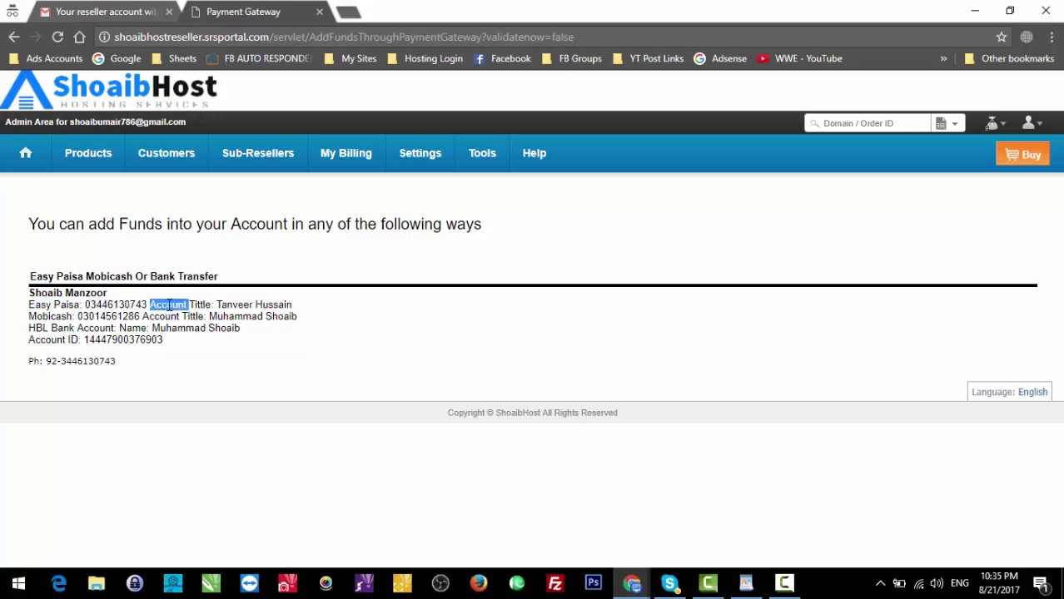
pyautogui.tripleClick(169, 305)
pyautogui.click(102, 312)
pyautogui.moveTo(293, 305); pyautogui.dragTo(206, 309)
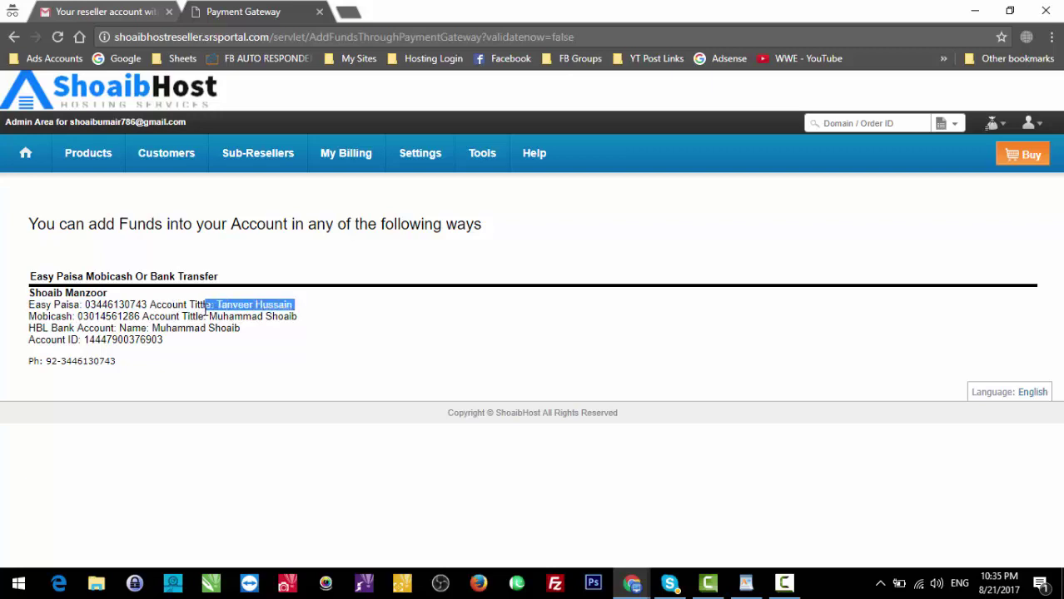
pyautogui.click(49, 321)
pyautogui.tripleClick(47, 320)
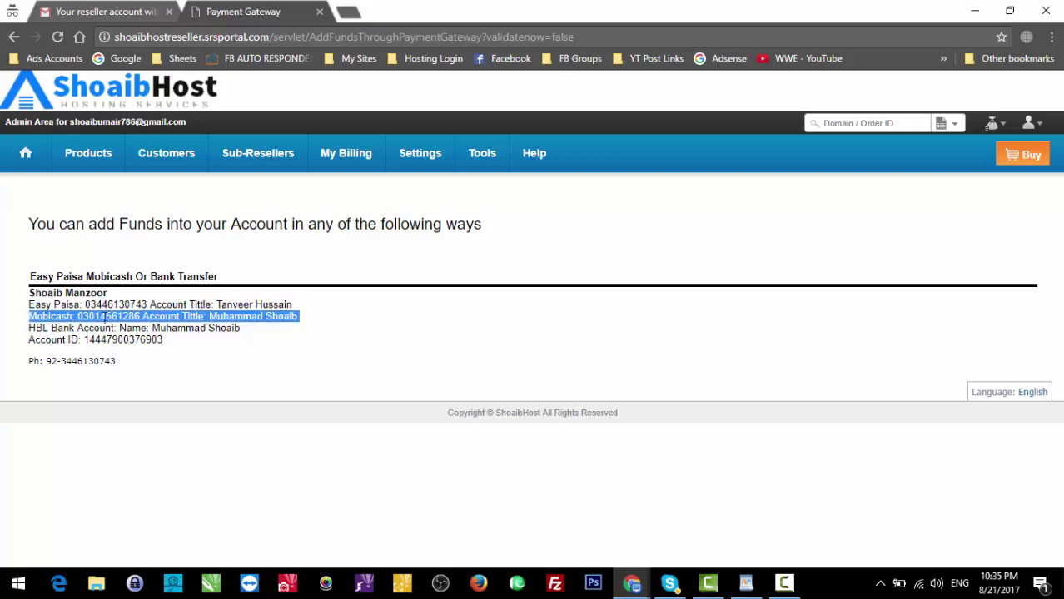
pyautogui.click(292, 316)
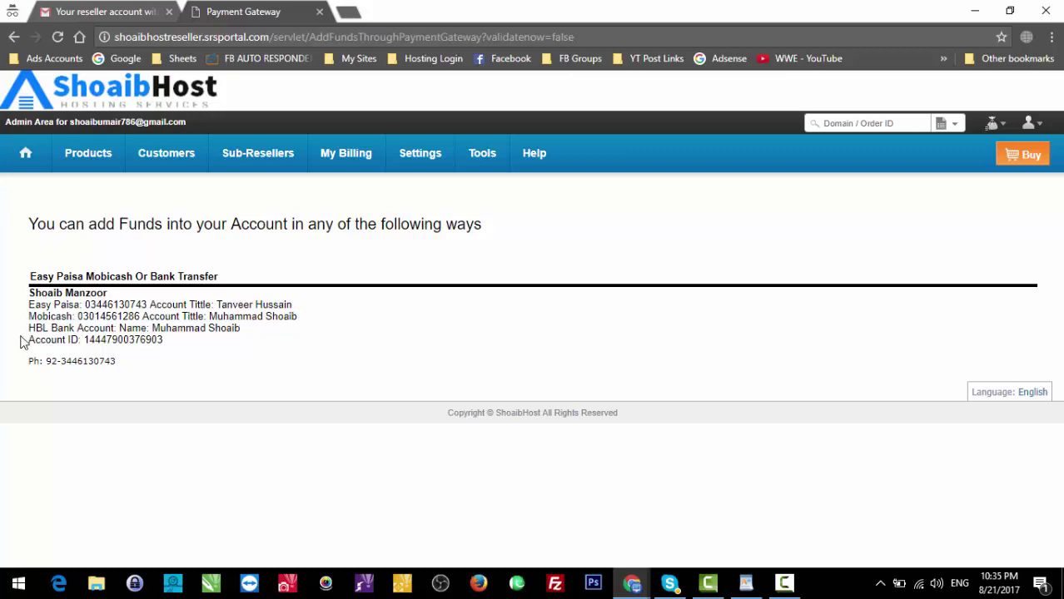
pyautogui.moveTo(23, 330); pyautogui.dragTo(170, 352)
pyautogui.click(169, 352)
# Step: Highlight the HBL bank account and Mobicash lines, then view the reseller activation email in Gmail
pyautogui.tripleClick(191, 328)
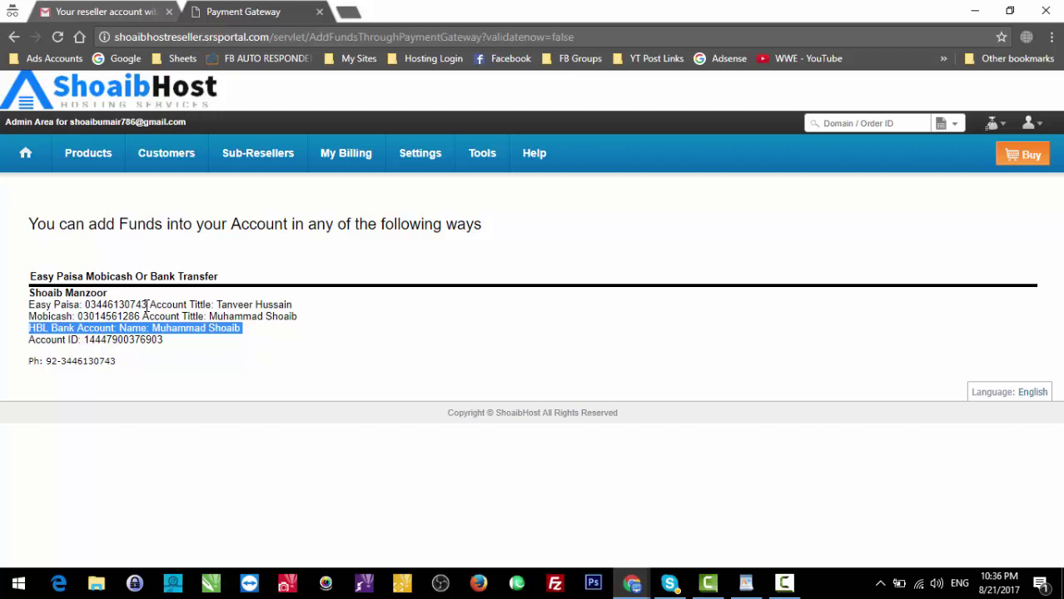
pyautogui.tripleClick(144, 316)
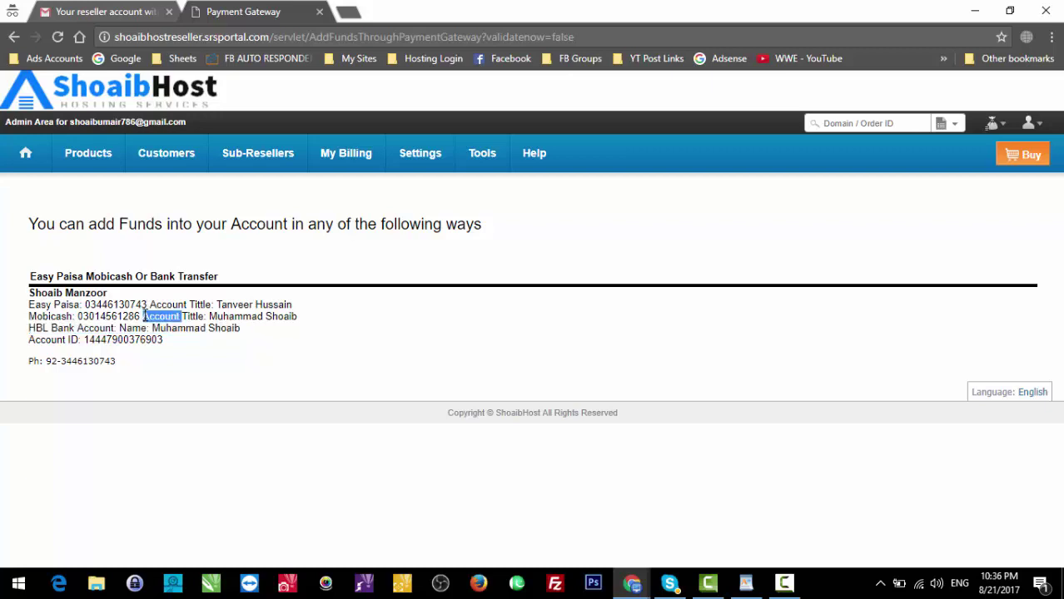
pyautogui.click(144, 317)
pyautogui.tripleClick(145, 316)
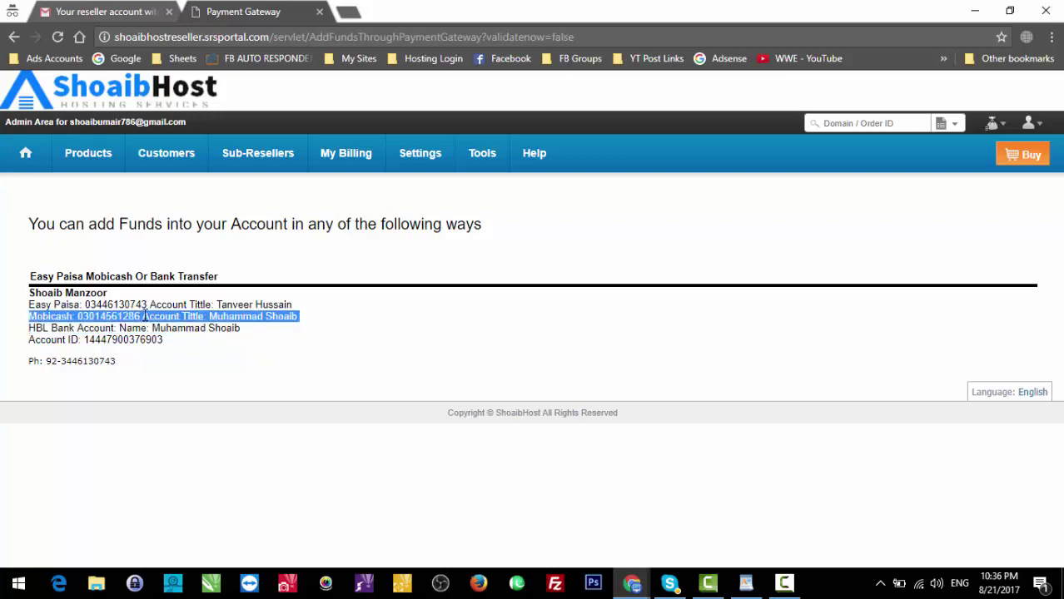
pyautogui.moveTo(166, 153)
pyautogui.click(79, 11)
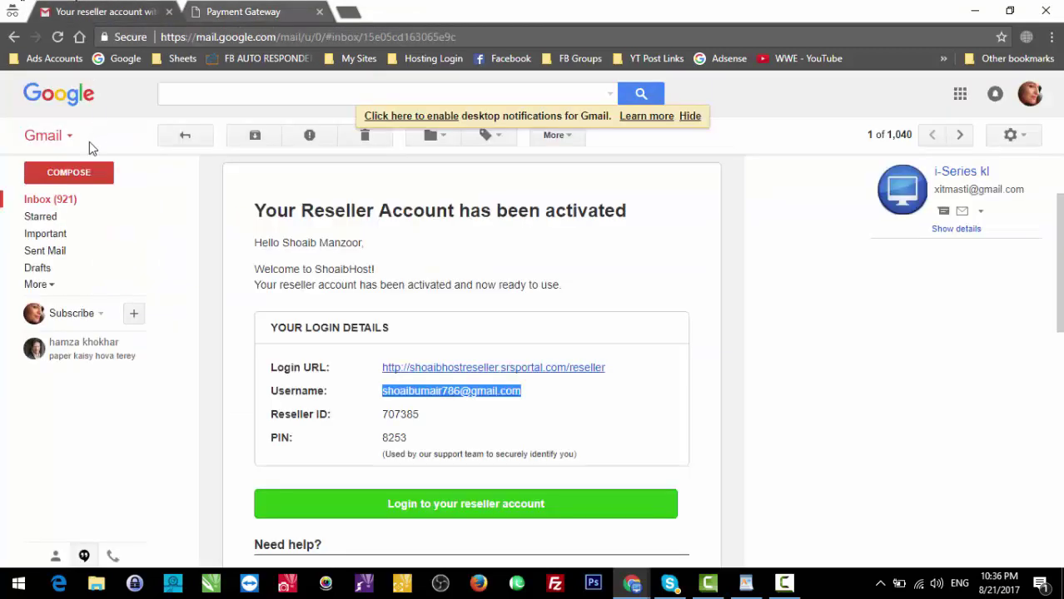
# Step: Start a new email to the ShoaibHost admin address with subject 'Deposit Funds'
pyautogui.click(98, 173)
pyautogui.click(730, 244)
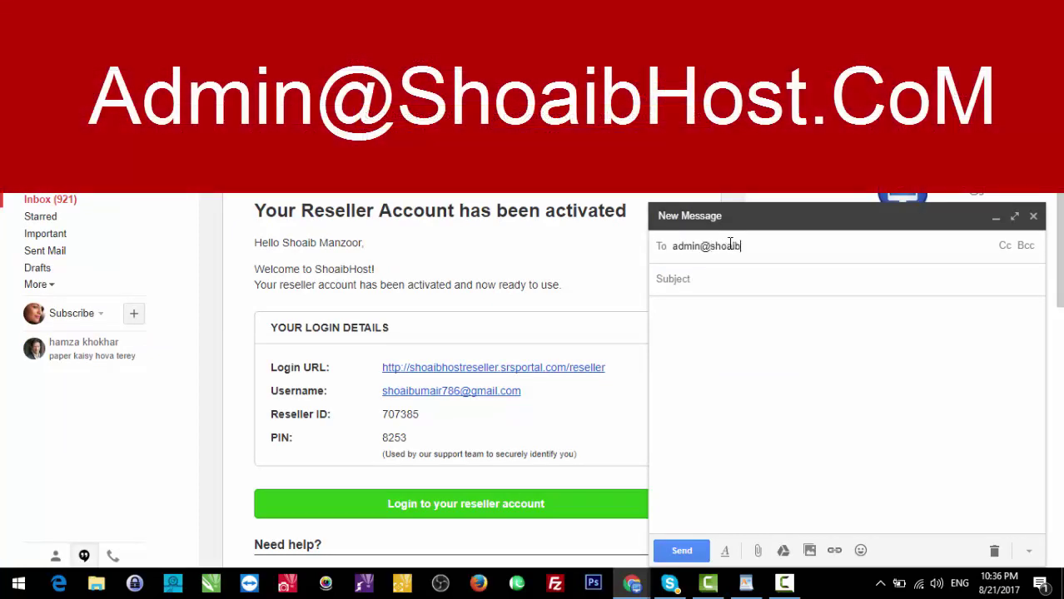
pyautogui.click(726, 278)
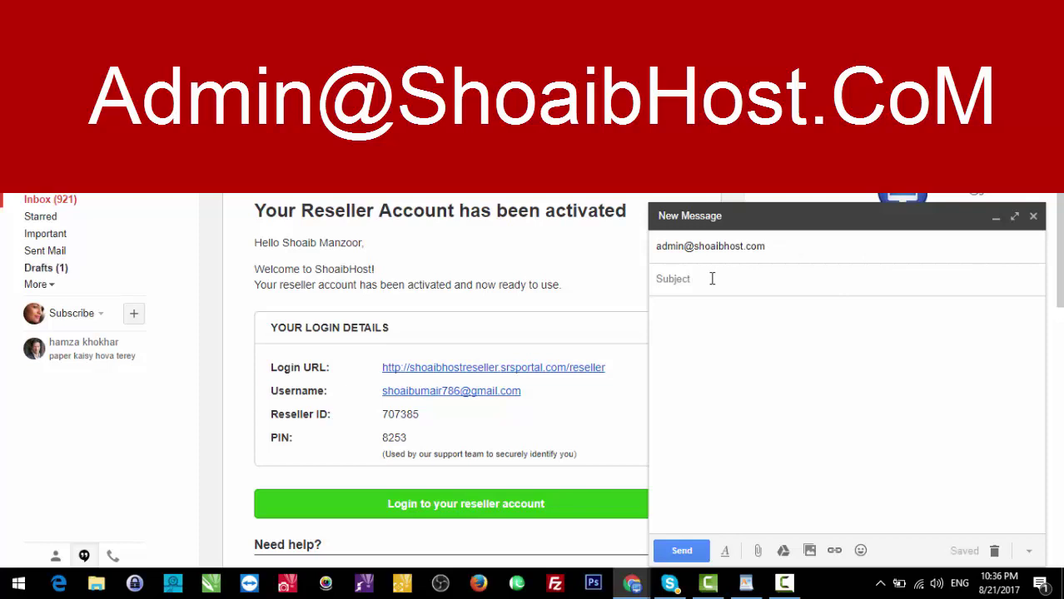
pyautogui.write('Deposit Funds')
pyautogui.press('Tab')
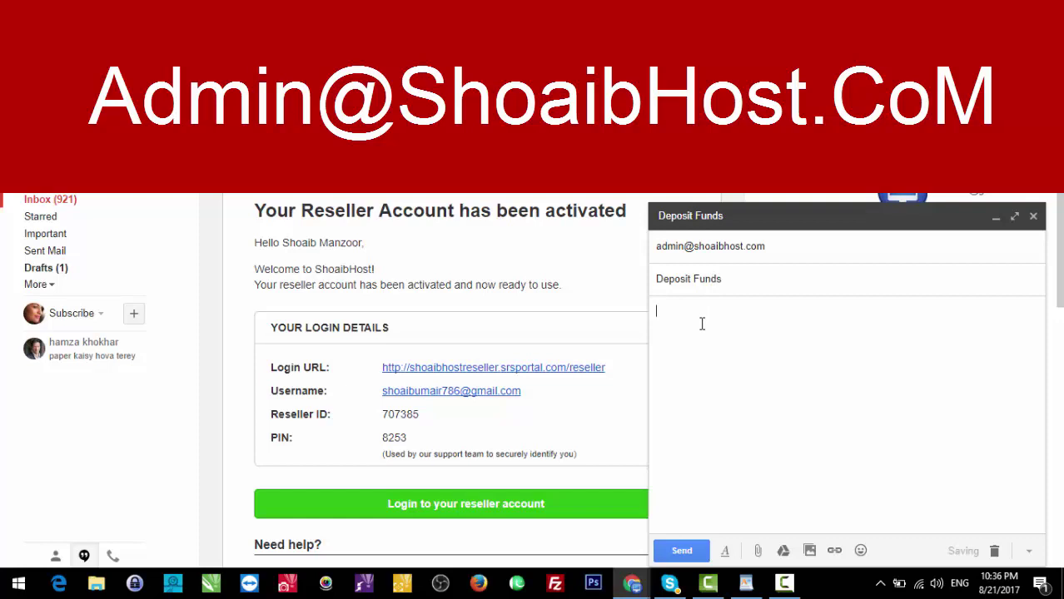
# Step: Write the body with the transaction ID, a 5 thousand deposit request, and the reseller account email
pyautogui.write('maine 5 hazar deposit krva diya hai kindly verify kr k mere reseller account main deposit kr den')
pyautogui.press('Return')
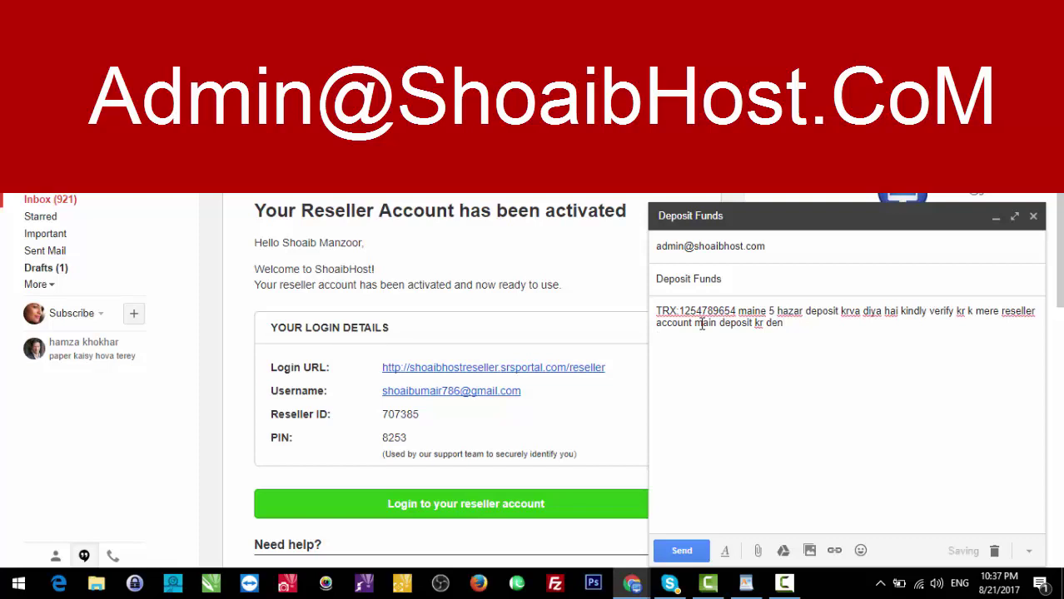
pyautogui.write('Reseller account email.:')
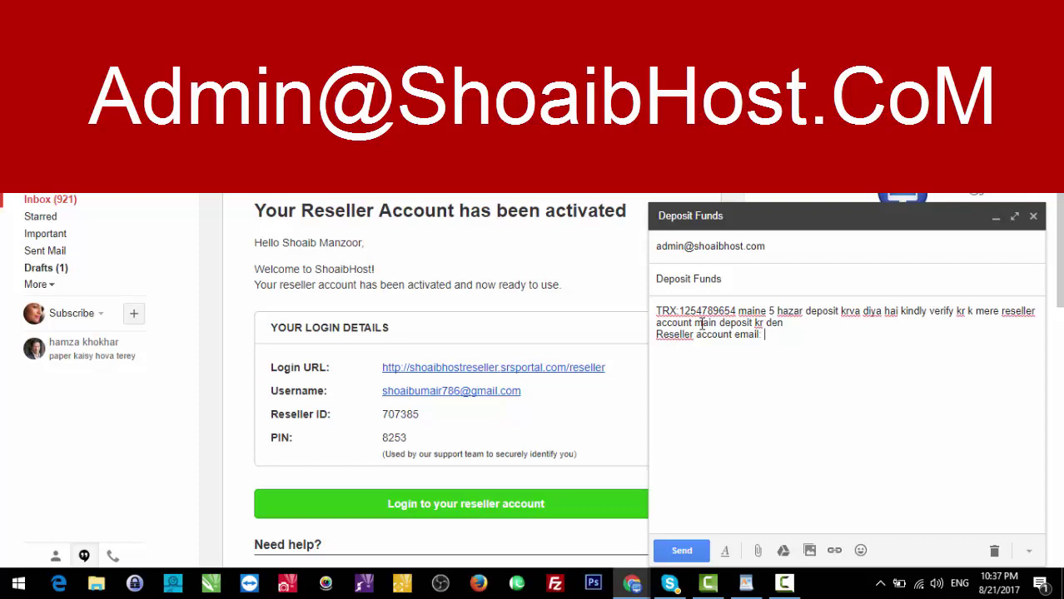
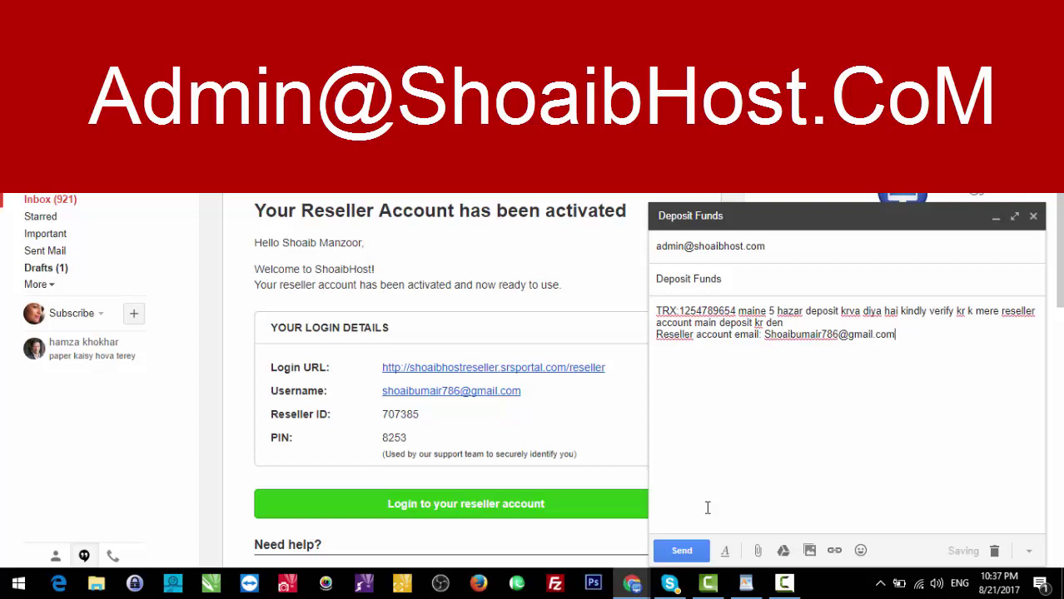
pyautogui.tripleClick(715, 356)
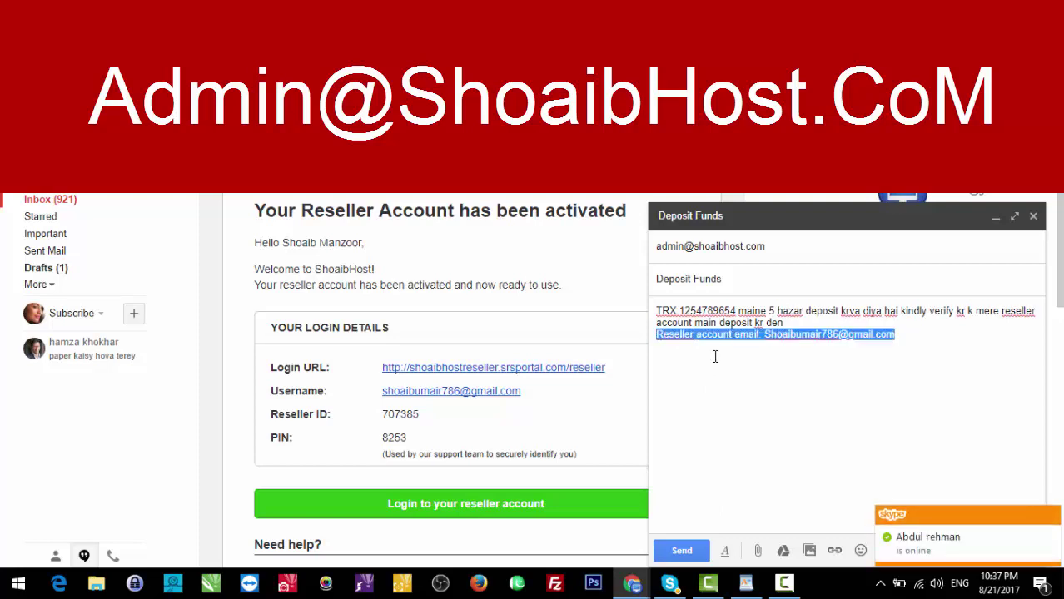
pyautogui.click(909, 342)
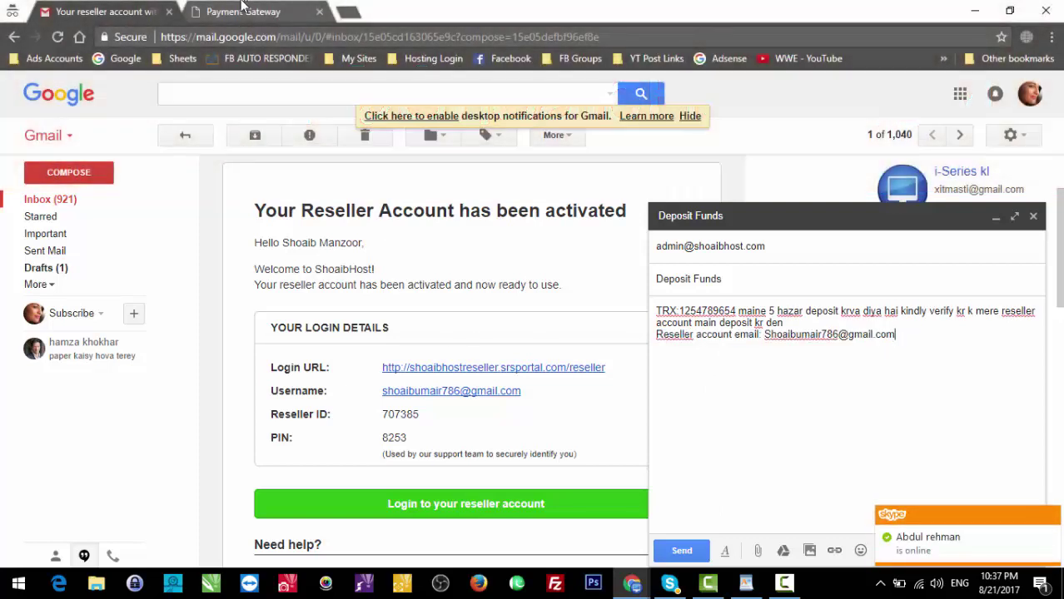
# Step: Change the deposit amount from 5 to 1 thousand, send the Deposit Funds email, and return to ShoaibHost
pyautogui.click(242, 10)
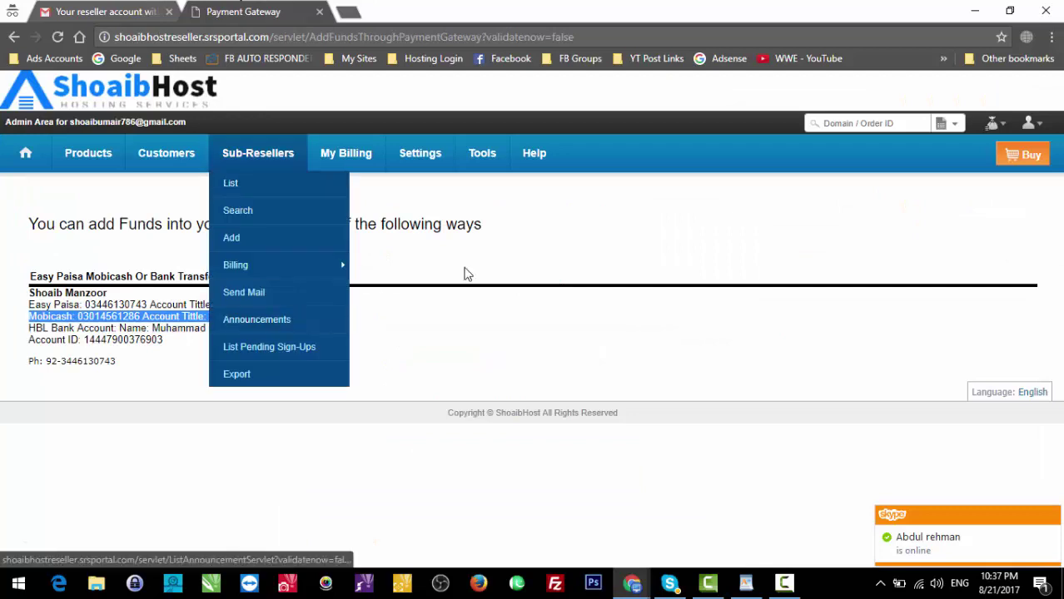
pyautogui.click(158, 5)
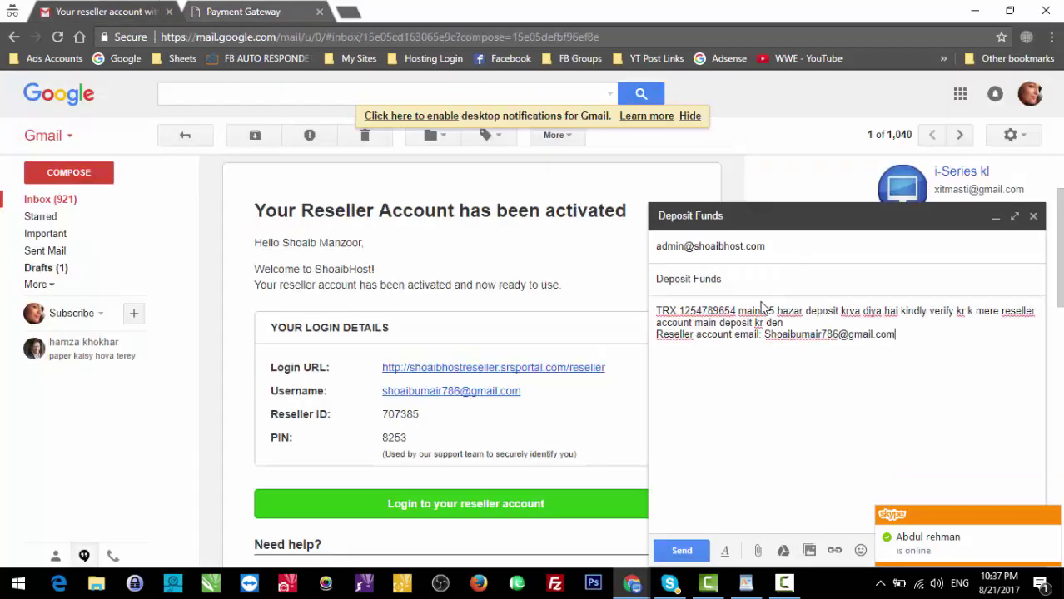
pyautogui.moveTo(775, 310); pyautogui.dragTo(766, 311)
pyautogui.click(260, 8)
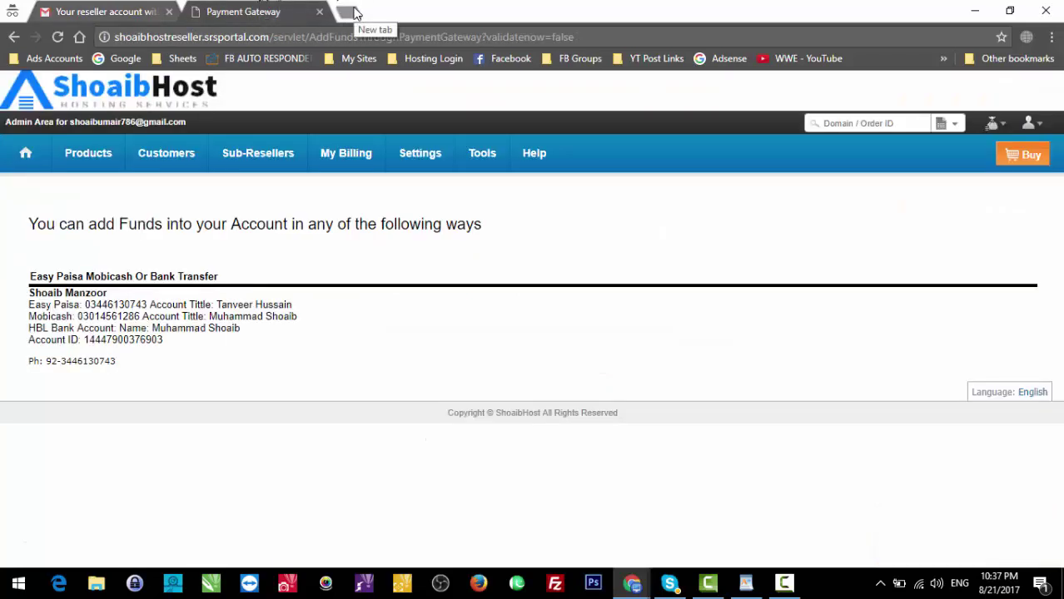
pyautogui.click(100, 12)
pyautogui.write('1')
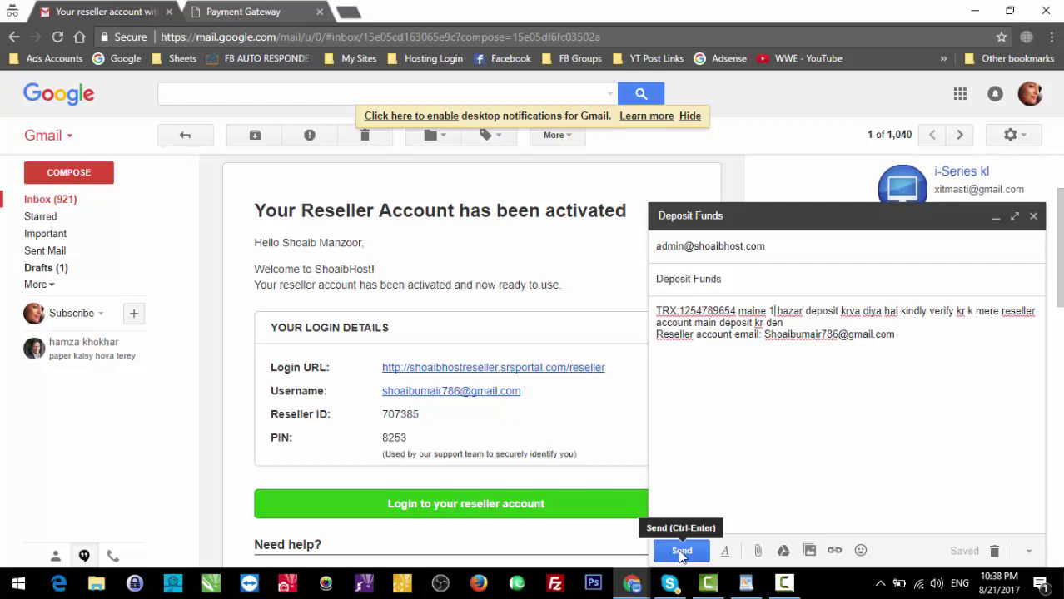
pyautogui.click(681, 552)
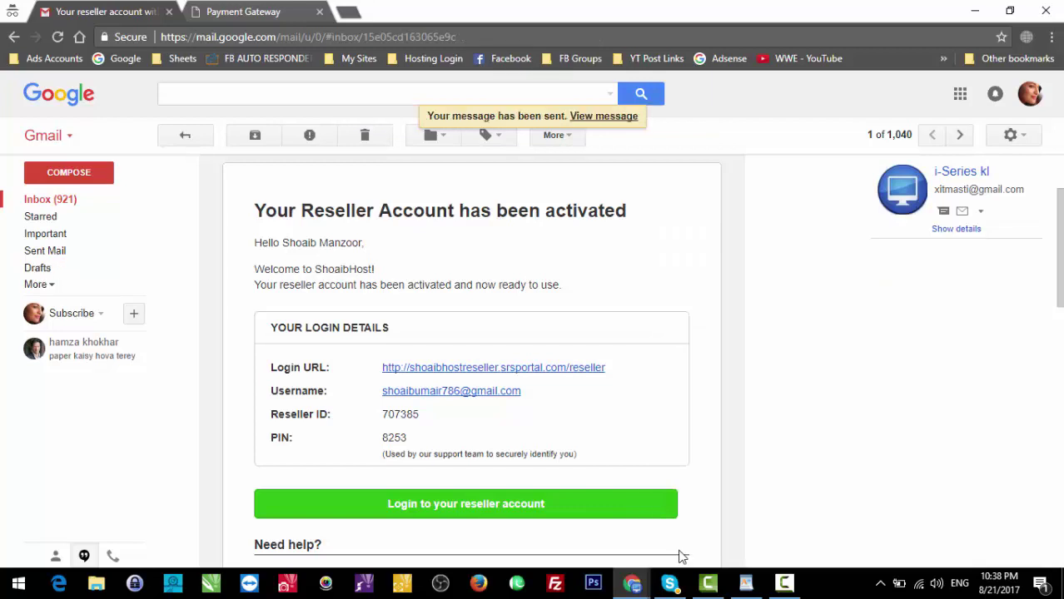
pyautogui.click(255, 10)
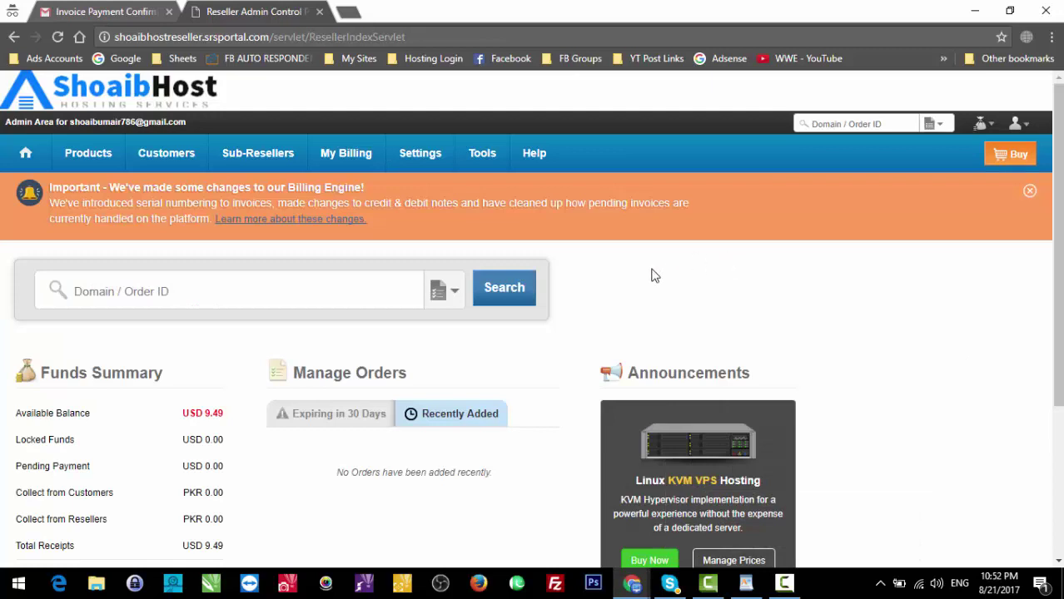
# Step: Check the Funds Summary showing USD 9.49 available balance, then select the page address
pyautogui.tripleClick(208, 413)
pyautogui.click(208, 412)
pyautogui.moveTo(269, 36); pyautogui.dragTo(104, 51)
pyautogui.hotkey('ctrl', 'c')
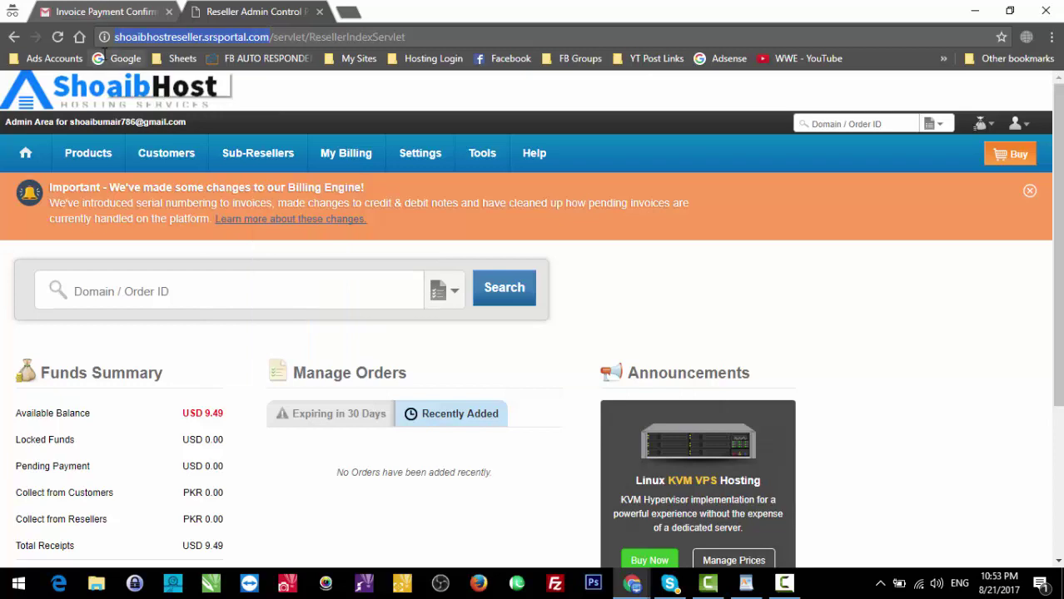
# Step: Load the reseller site in a new tab and point out the USD 9.49 available balance
pyautogui.click(349, 8)
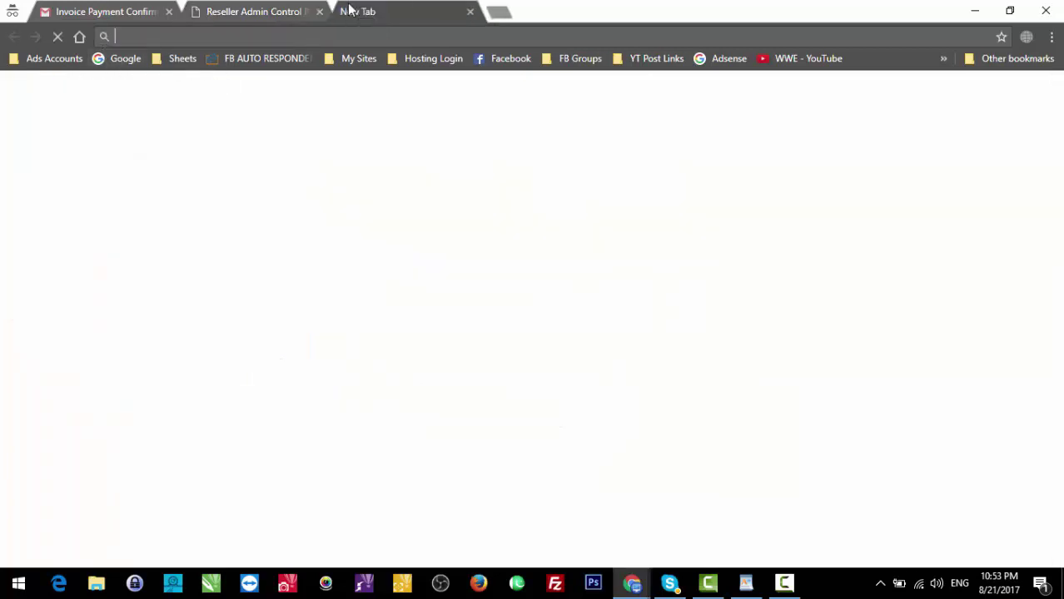
pyautogui.hotkey('ctrl', 'v')
pyautogui.press('Return')
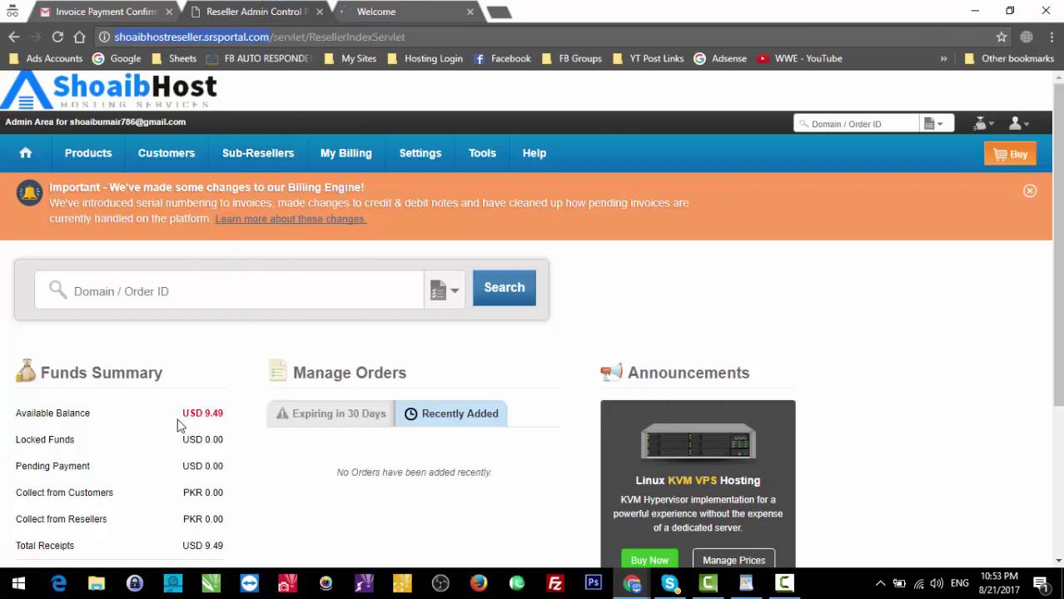
pyautogui.moveTo(237, 426); pyautogui.dragTo(182, 413)
pyautogui.click(183, 413)
# Step: Search 'dollors into pkr' and convert 1000 Pakistani Rupees, giving 9.49 US Dollars
pyautogui.click(501, 11)
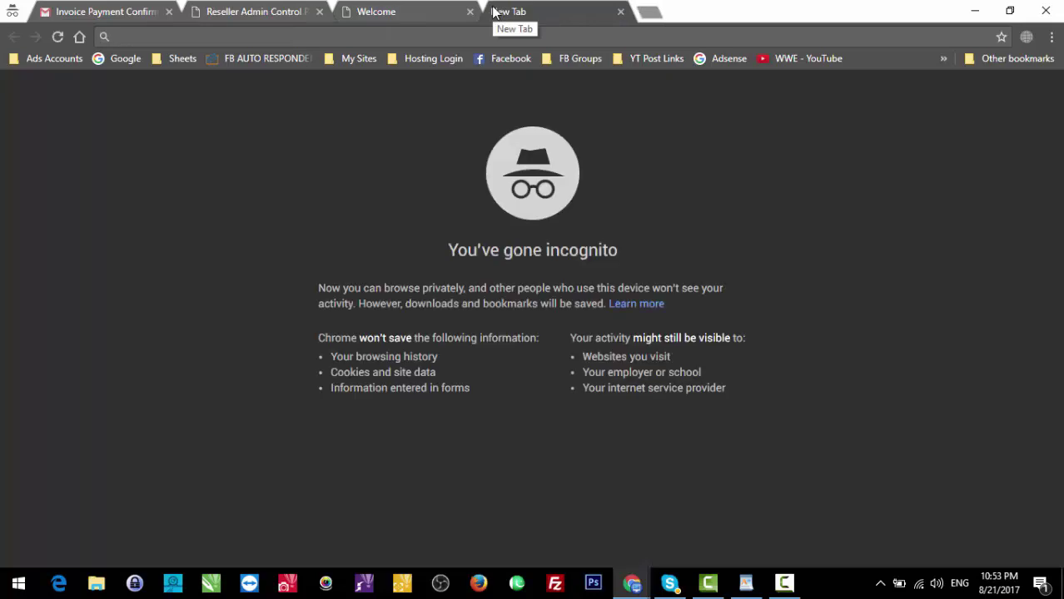
pyautogui.write('dollors into pkr')
pyautogui.press('Return')
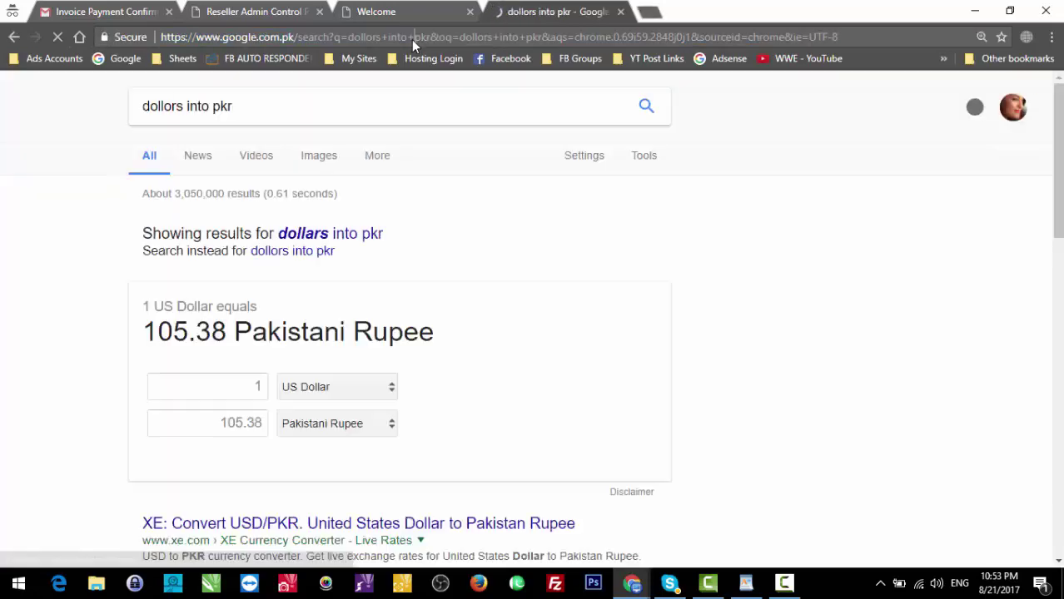
pyautogui.doubleClick(233, 424)
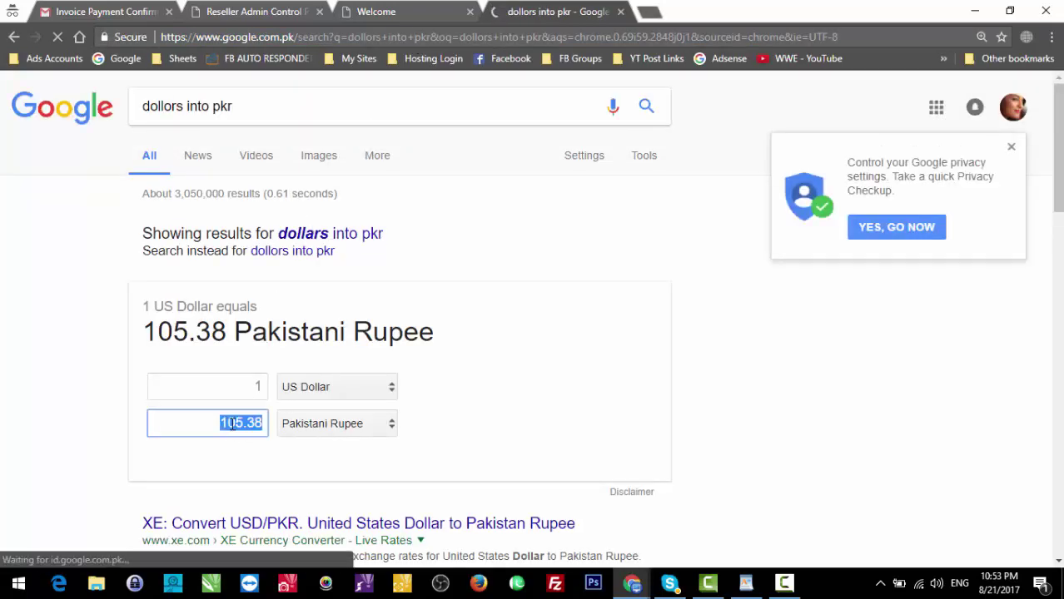
pyautogui.write('100')
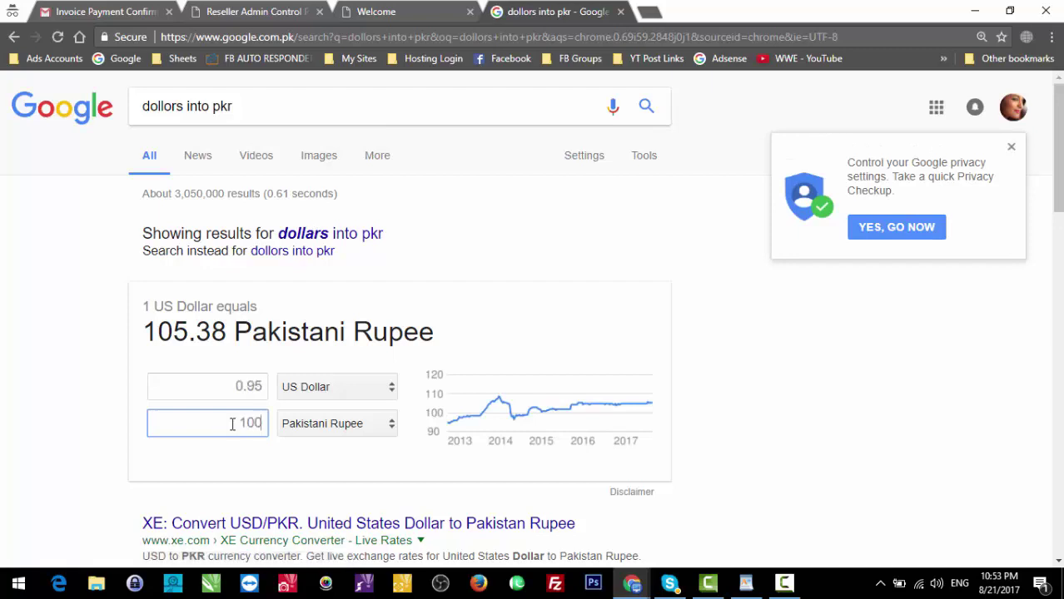
pyautogui.write('0')
# Step: Close the Welcome login tab and the currency conversion tab
pyautogui.click(408, 10)
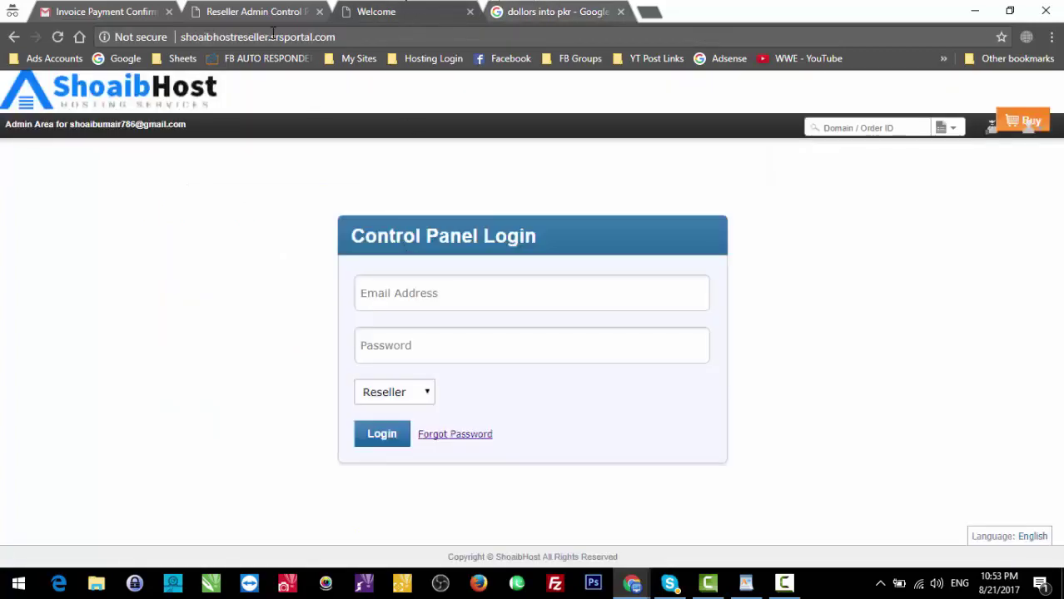
pyautogui.click(470, 12)
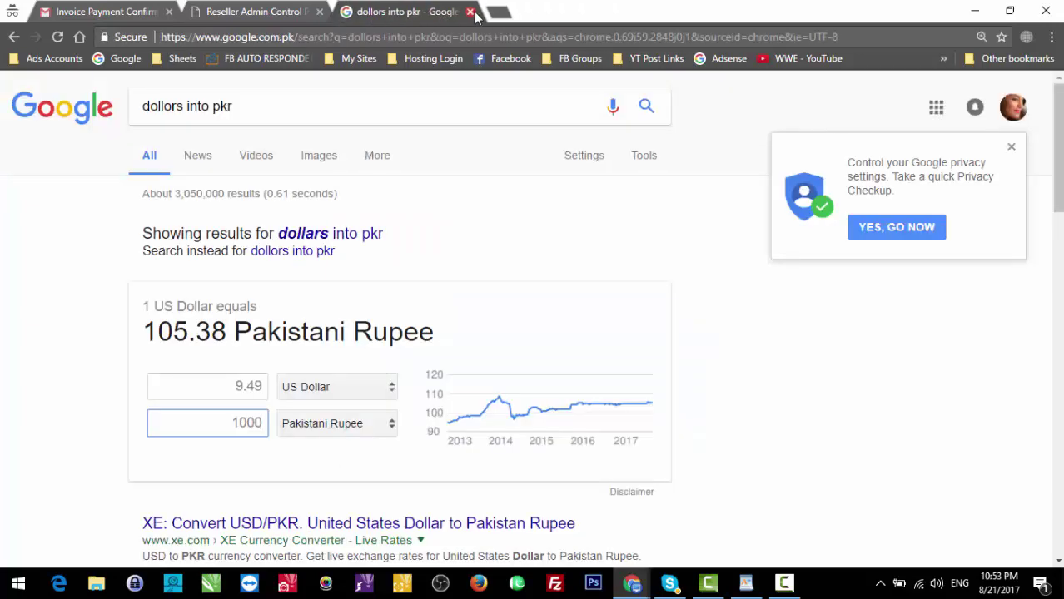
pyautogui.click(470, 12)
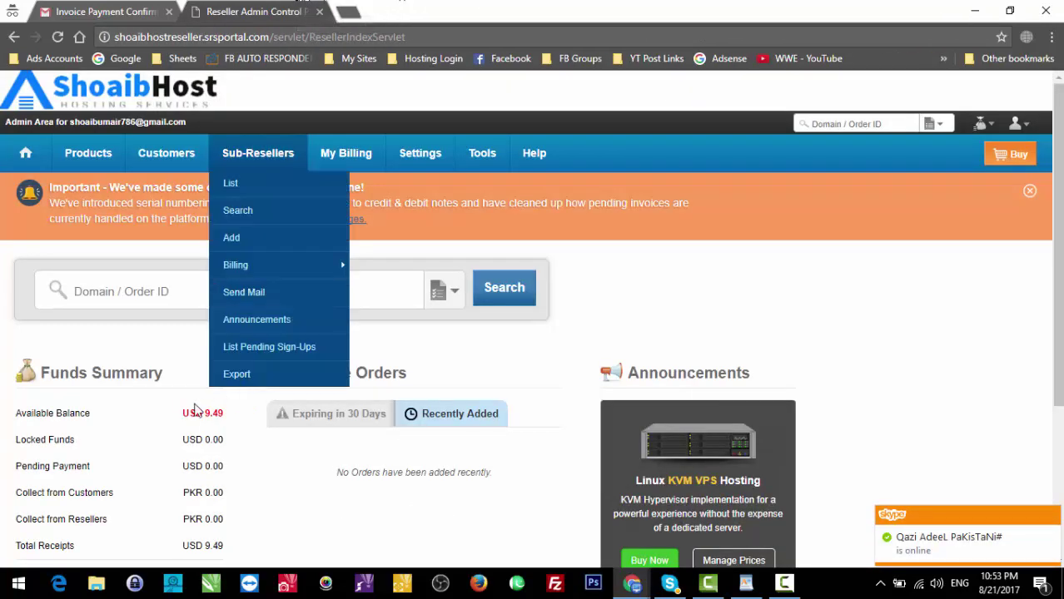
# Step: Deselect the balance and bring up the Gmail Invoice Payment Confirmation email for $9.49
pyautogui.click(164, 400)
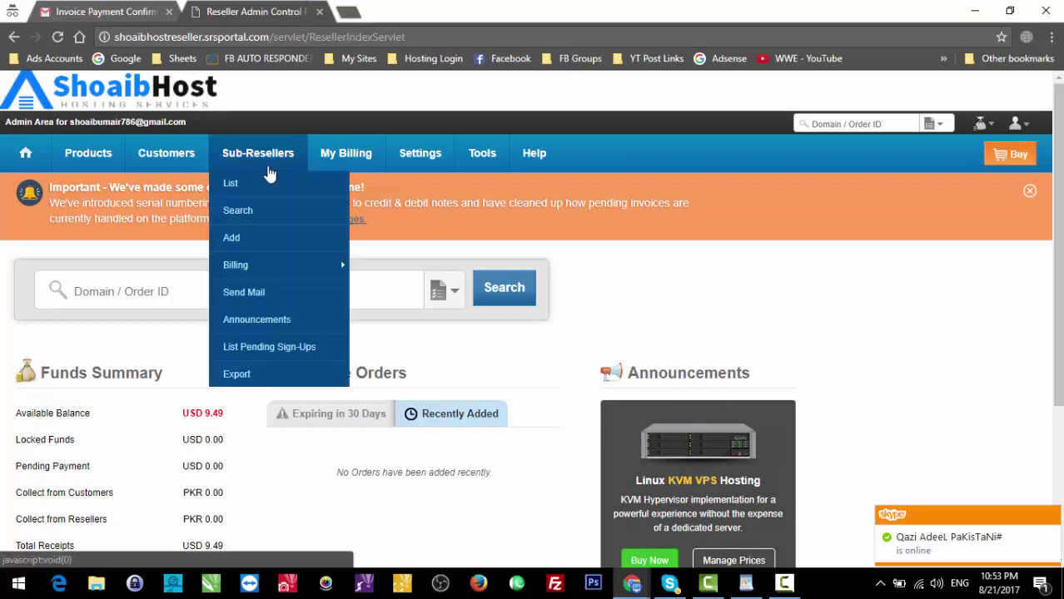
pyautogui.moveTo(324, 169)
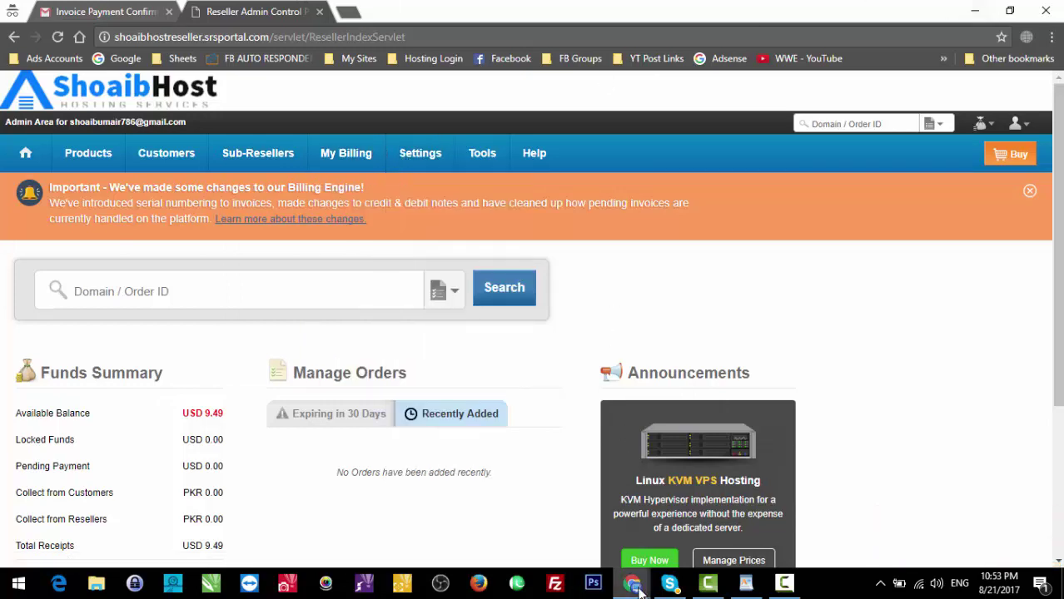
pyautogui.click(117, 11)
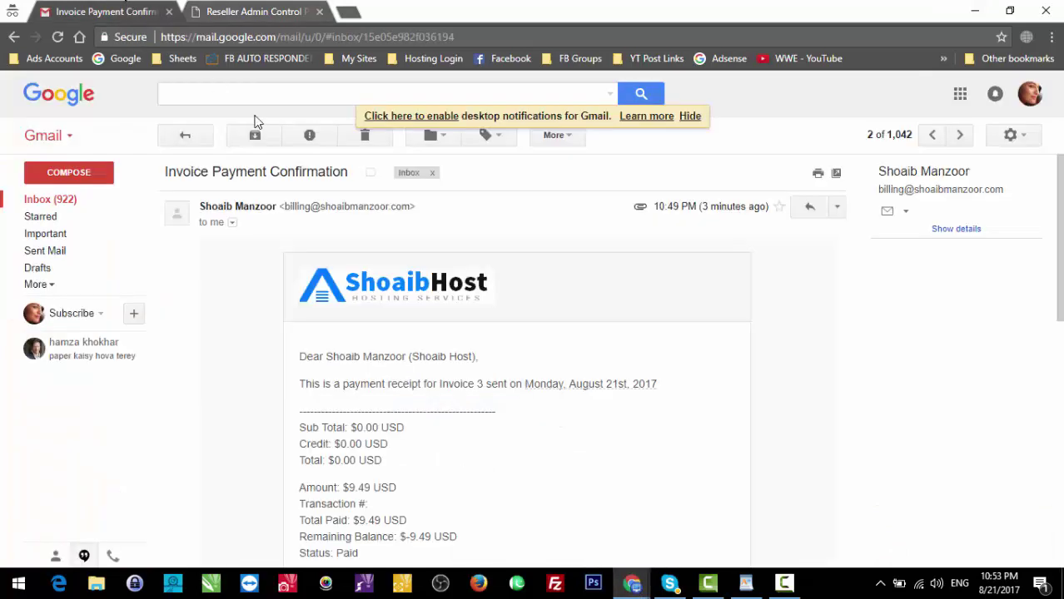
# Step: Preview the paid Invoice-3.pdf, then read the Confirmation of Receipt email for USD 9.49
pyautogui.moveTo(1059, 250); pyautogui.dragTo(1058, 382)
pyautogui.click(301, 512)
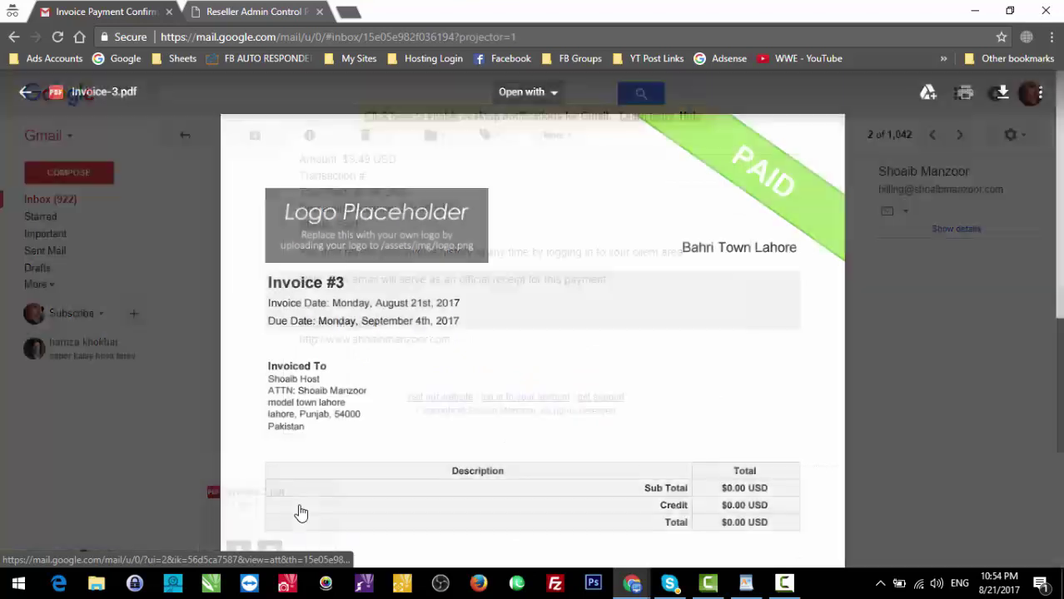
pyautogui.click(941, 293)
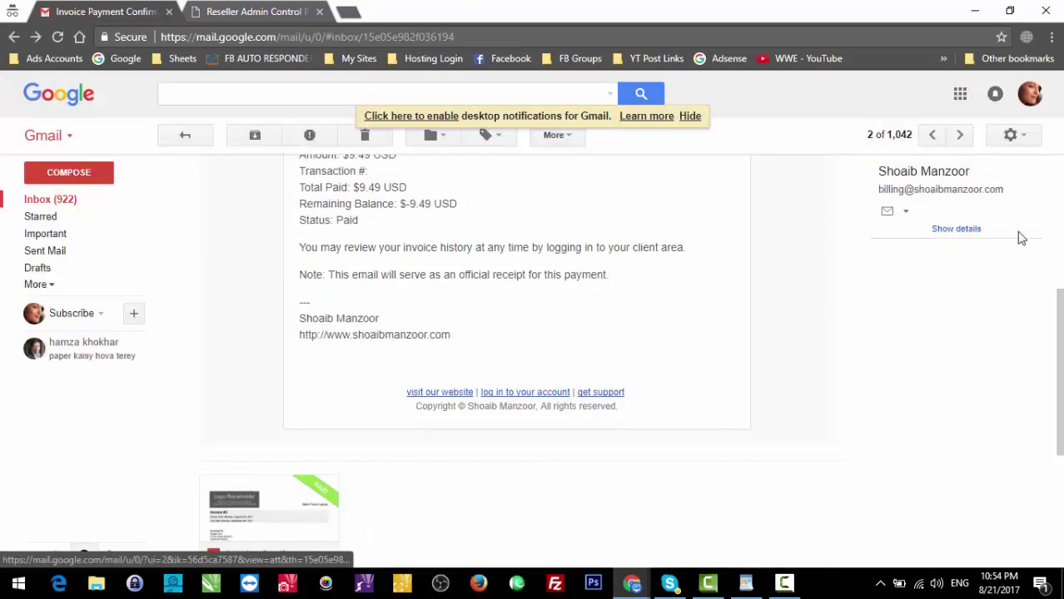
pyautogui.scroll(5, 446, 239)
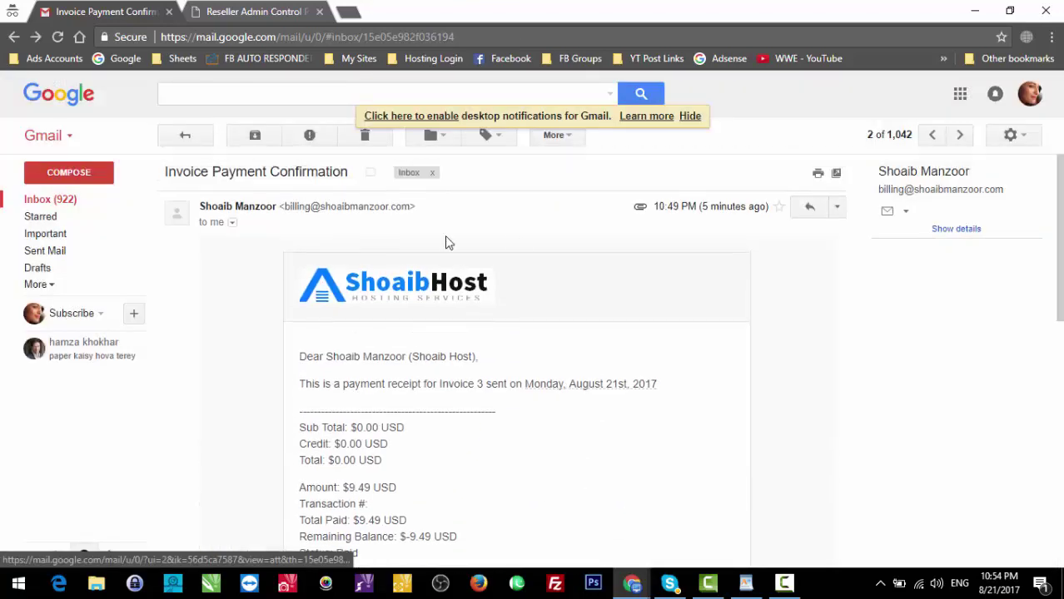
pyautogui.click(82, 201)
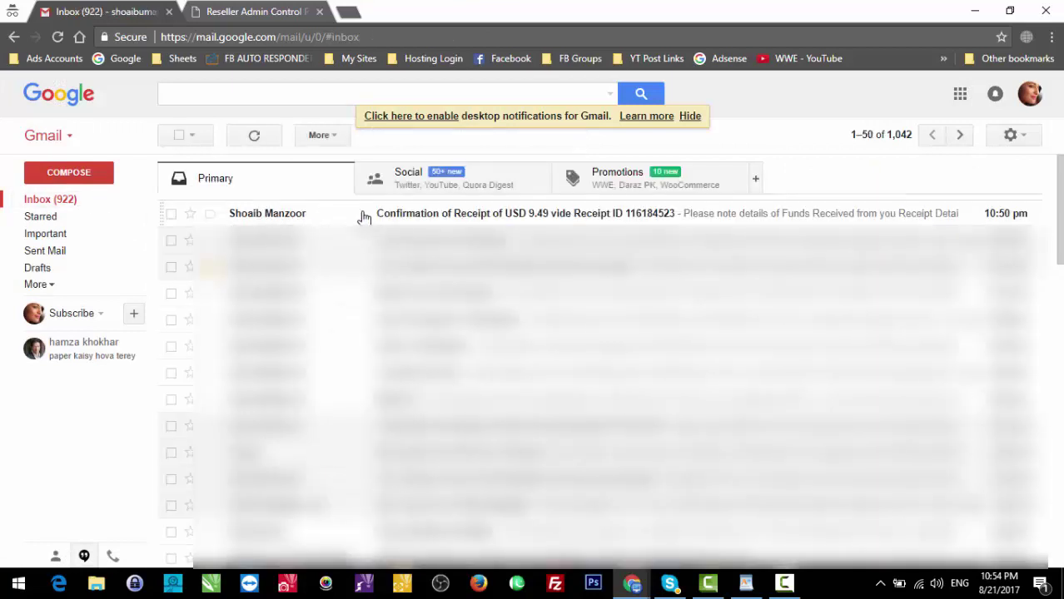
pyautogui.click(360, 215)
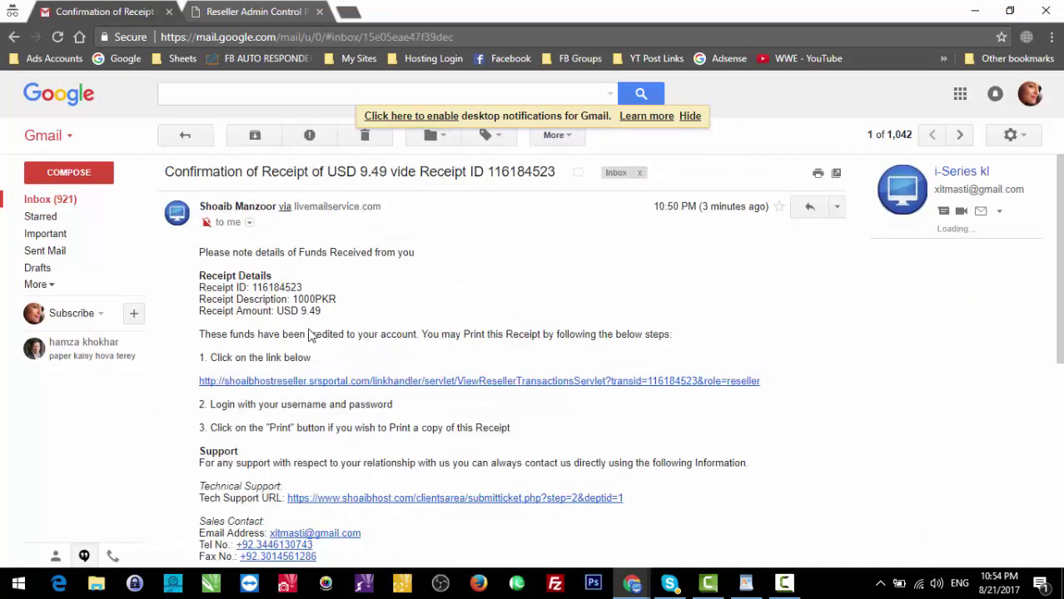
pyautogui.scroll(-3, 347, 310)
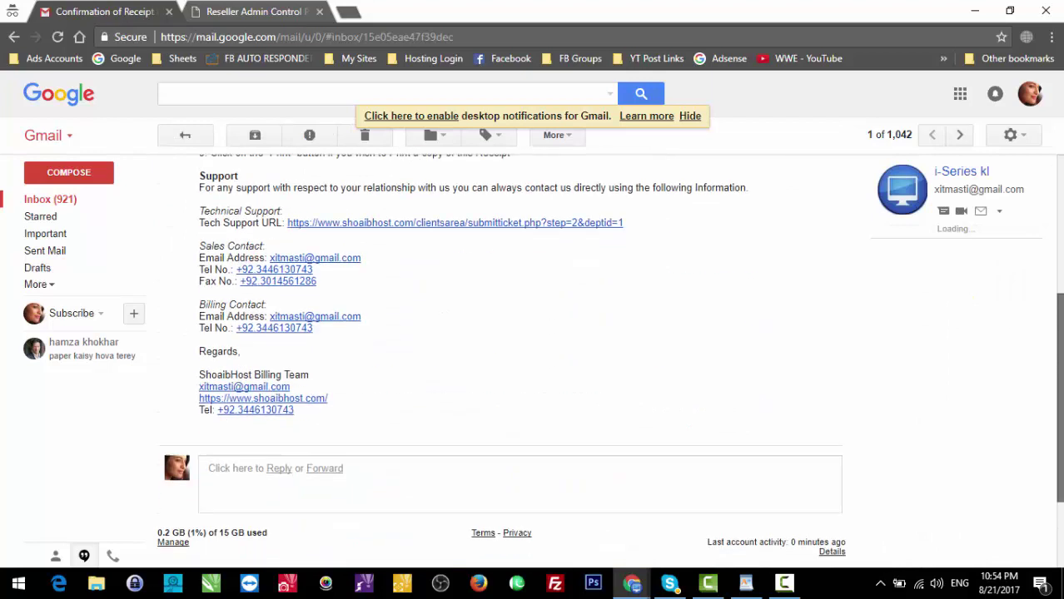
pyautogui.scroll(3, 1060, 148)
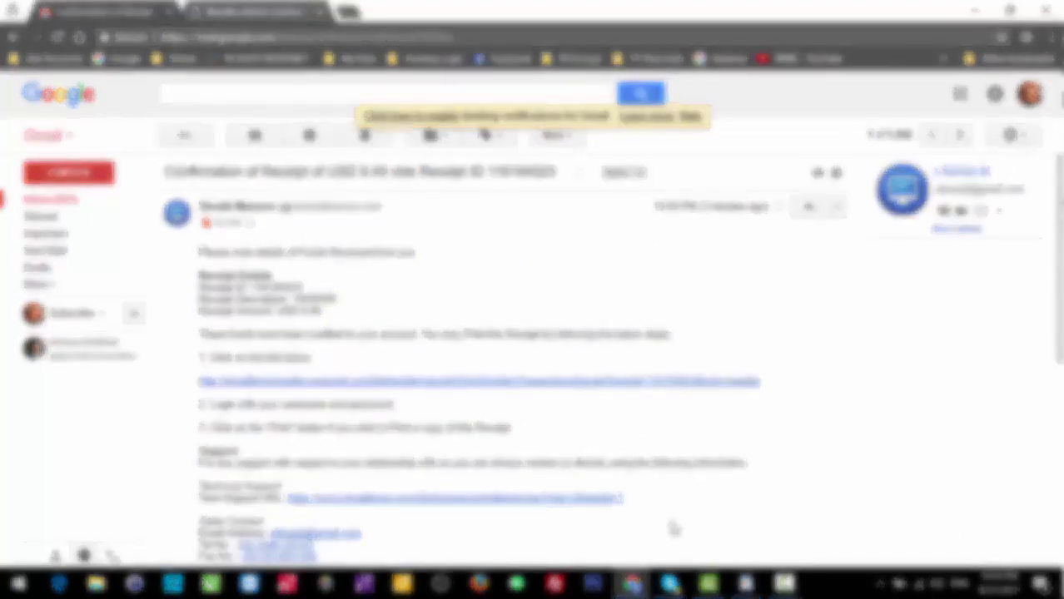
# Step: Bring the WHMCS browser window forward and open its Client Area in a background tab
pyautogui.moveTo(631, 584)
pyautogui.moveTo(545, 508)
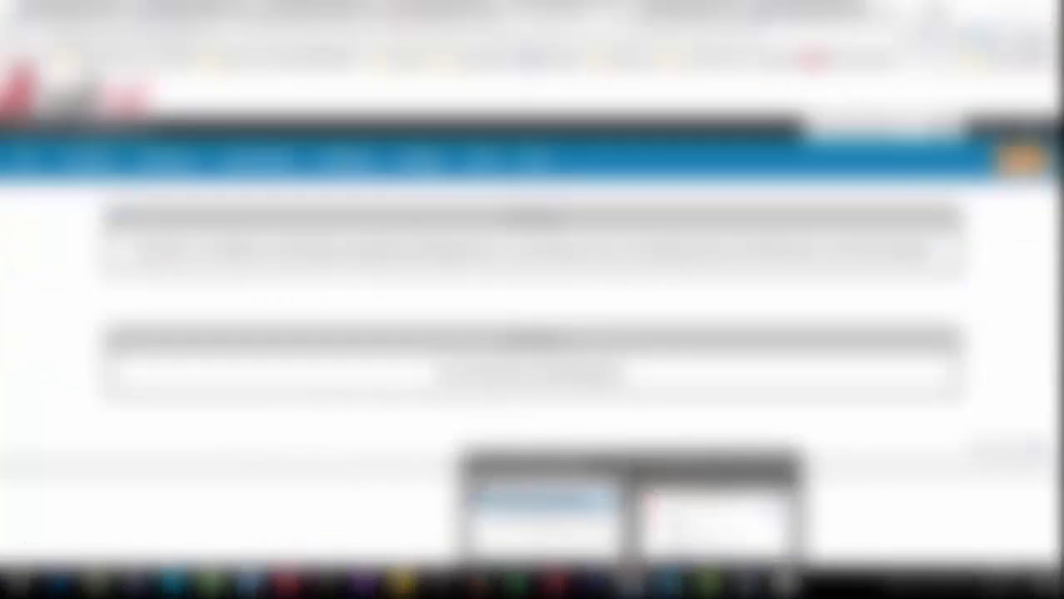
pyautogui.moveTo(712, 516)
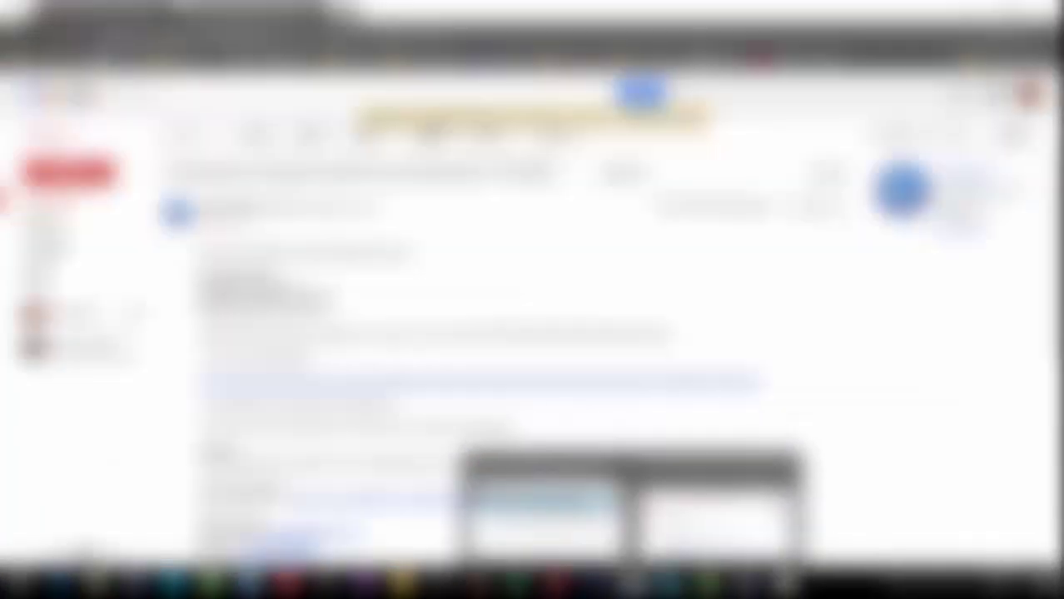
pyautogui.click(712, 512)
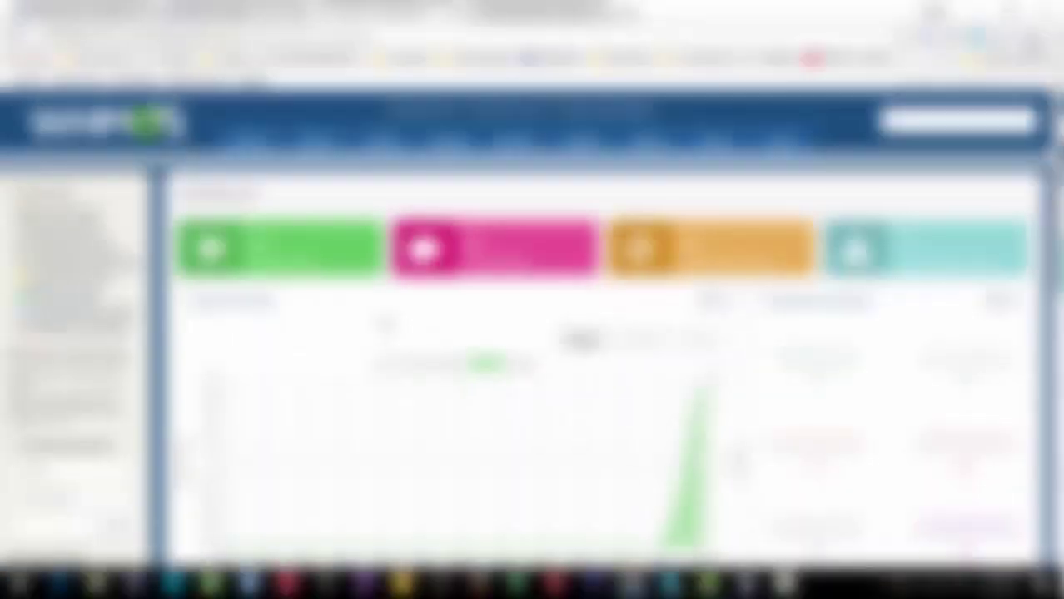
pyautogui.moveTo(224, 137)
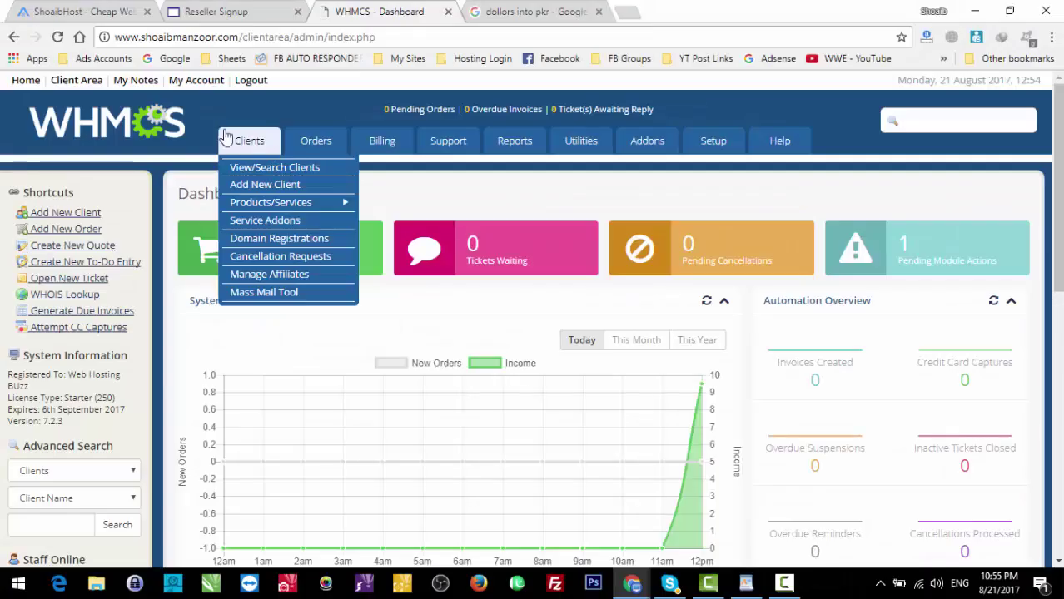
pyautogui.middleClick(77, 83)
pyautogui.moveTo(539, 148)
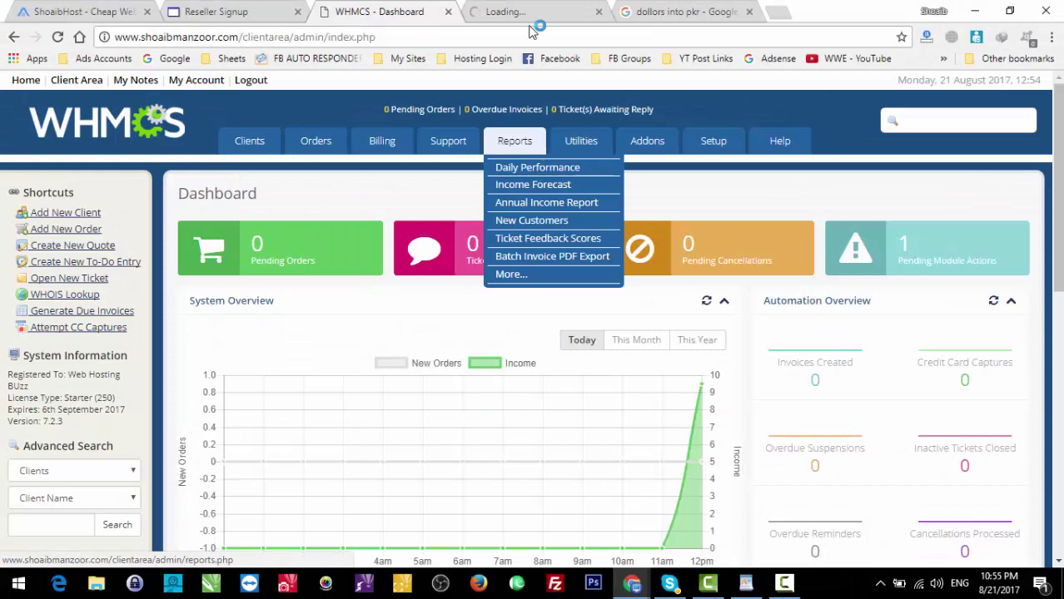
pyautogui.click(536, 12)
# Step: Load shoaibhost.com/clientsarea/ in a new tab, then return to the Portal Home tab
pyautogui.click(775, 10)
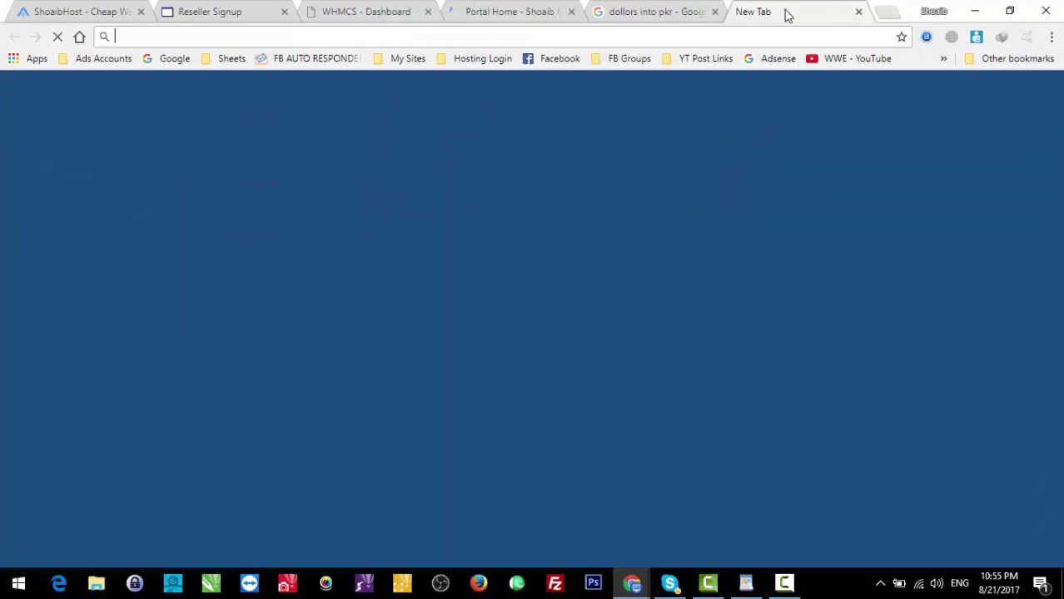
pyautogui.write('shoaibhost.com')
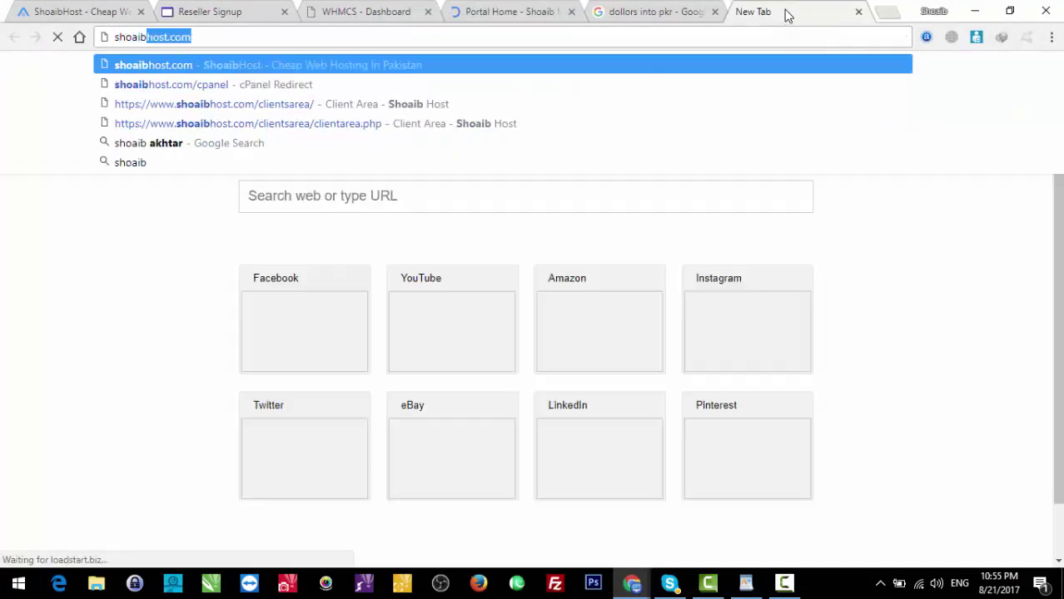
pyautogui.press('Down')
pyautogui.press('Down')
pyautogui.press('Return')
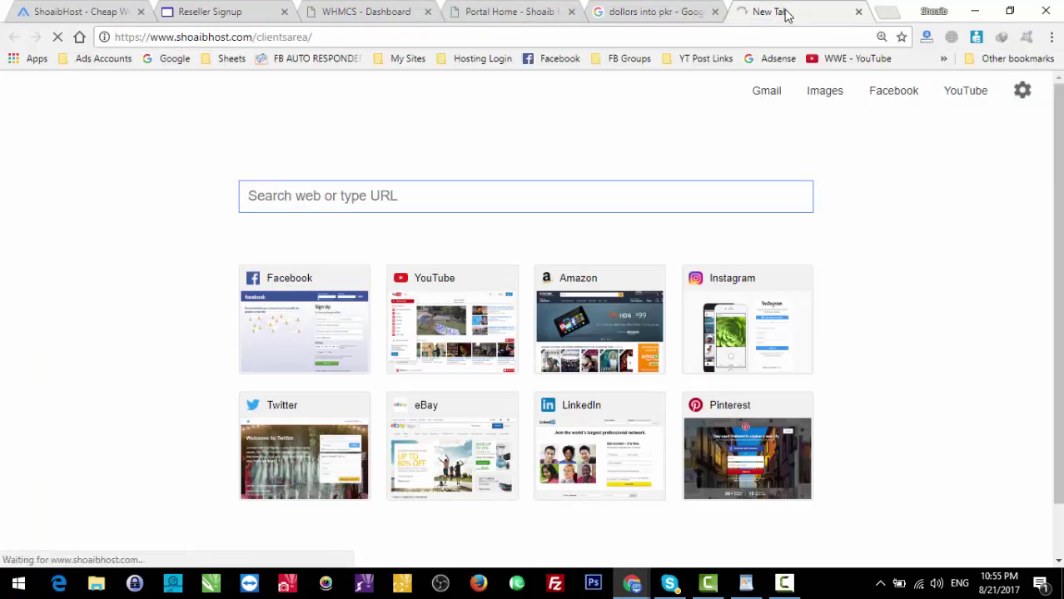
pyautogui.click(525, 11)
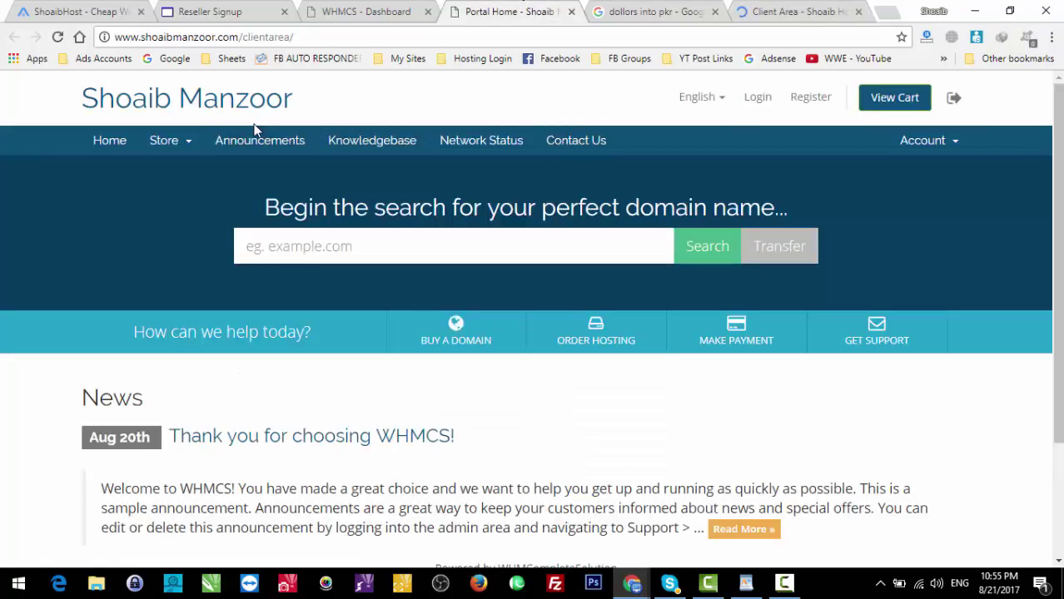
# Step: Browse the WHMCS store's Shared Hosting plans and load the ShoaibHost homepage in the other tab
pyautogui.click(179, 145)
pyautogui.click(191, 204)
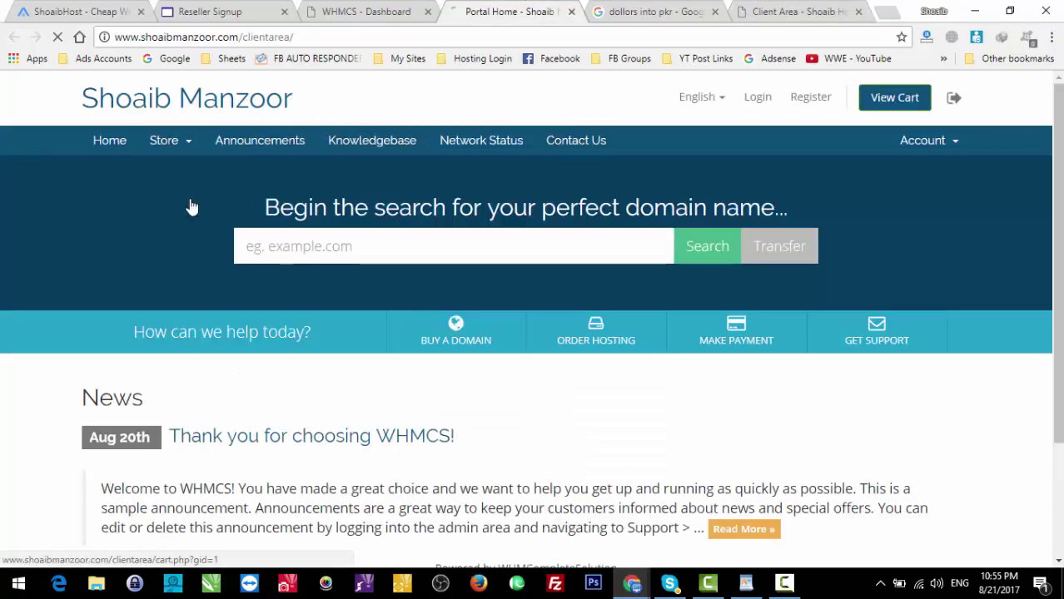
pyautogui.click(751, 10)
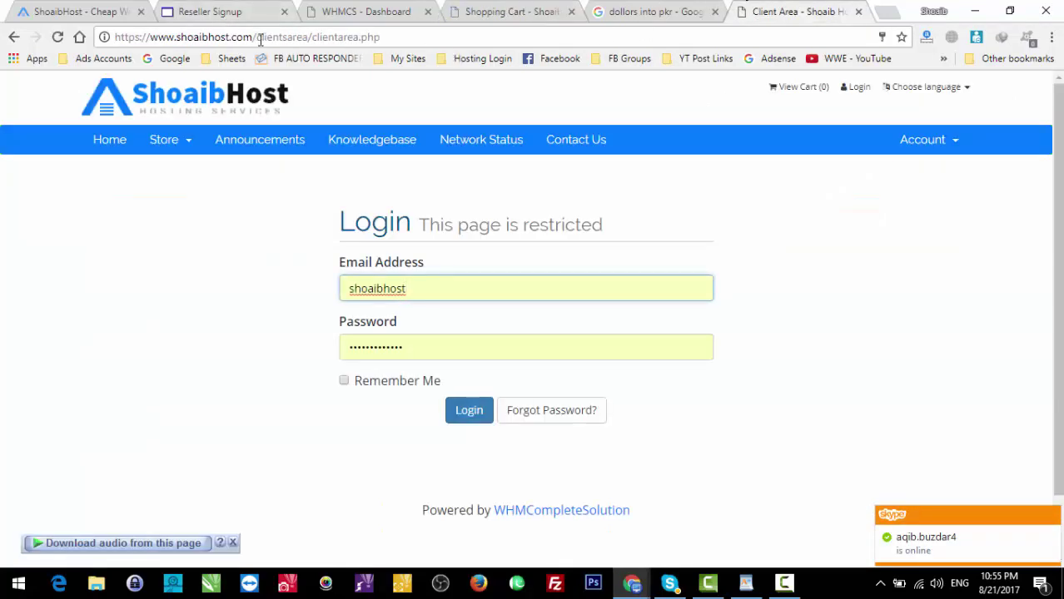
pyautogui.moveTo(252, 37); pyautogui.dragTo(649, 9)
pyautogui.press('BackSpace')
pyautogui.press('Return')
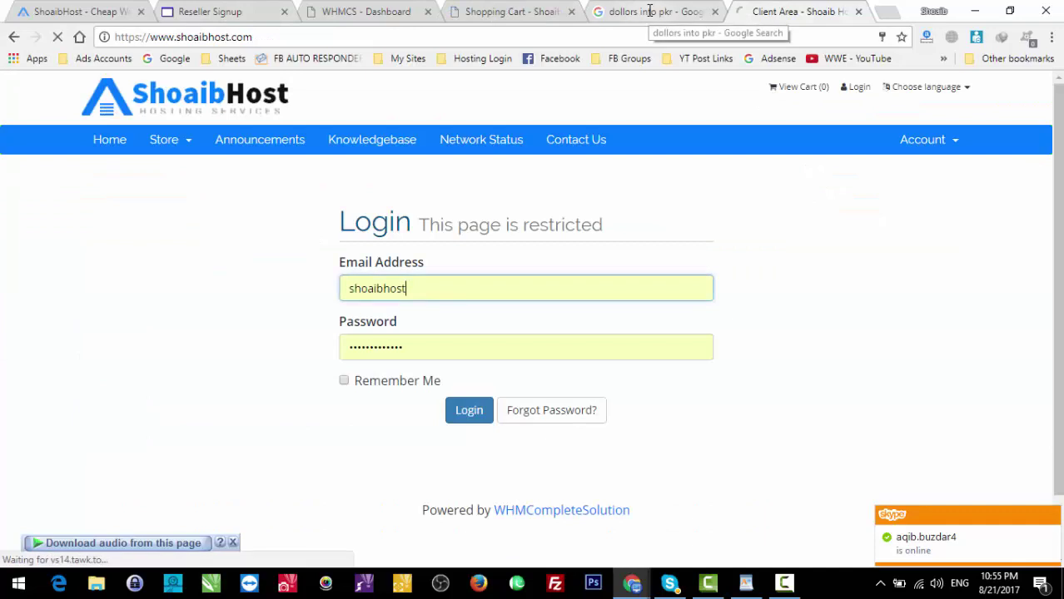
pyautogui.click(366, 12)
pyautogui.click(516, 12)
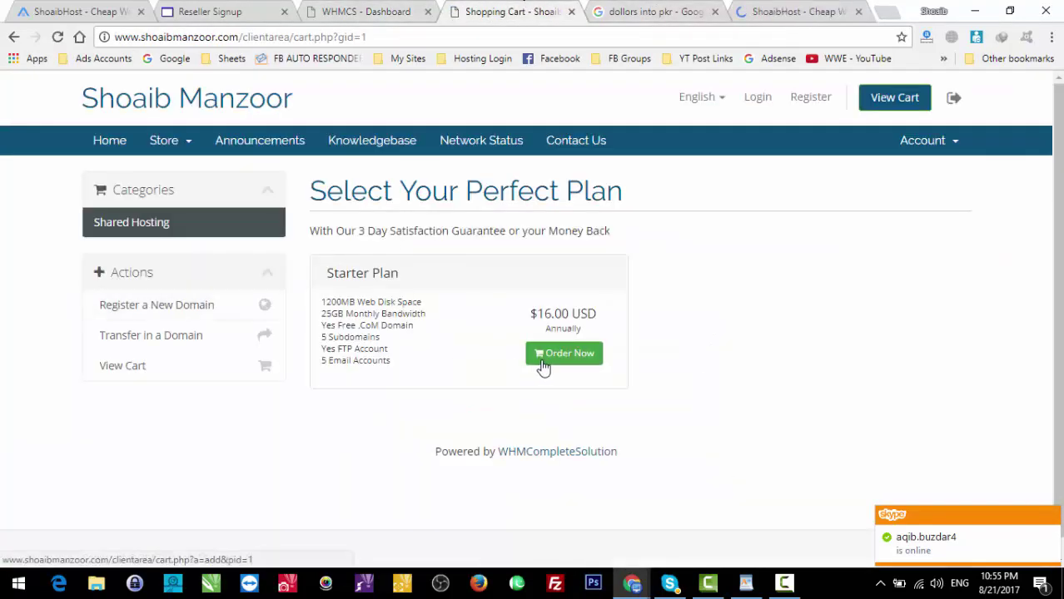
# Step: Sign up for ShoaibHost's $16.00 yearly plan to see its domain step, then close that page
pyautogui.click(799, 12)
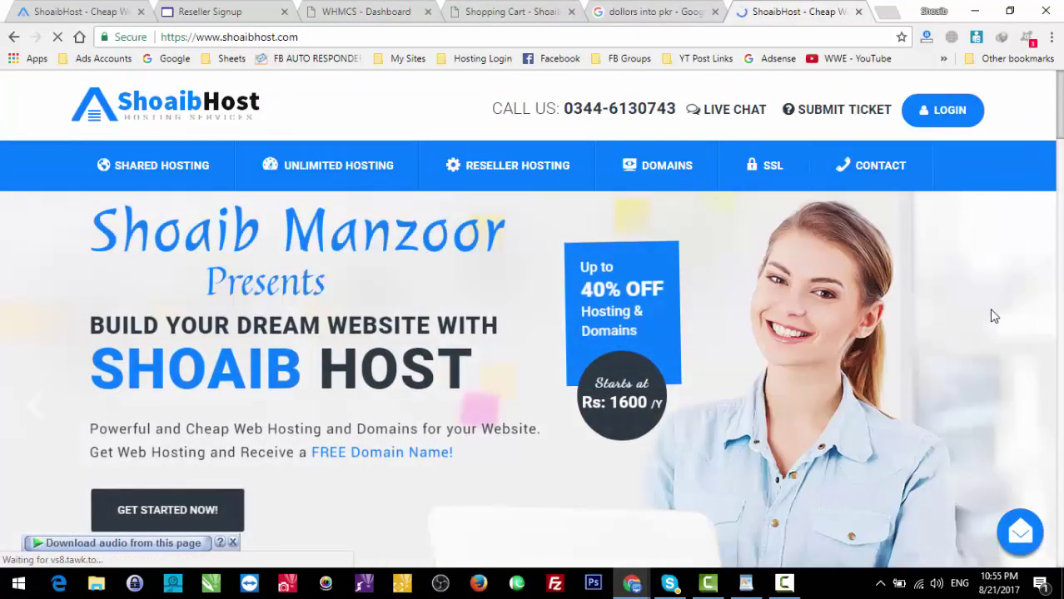
pyautogui.scroll(-4, 532, 333)
pyautogui.scroll(-2, 707, 263)
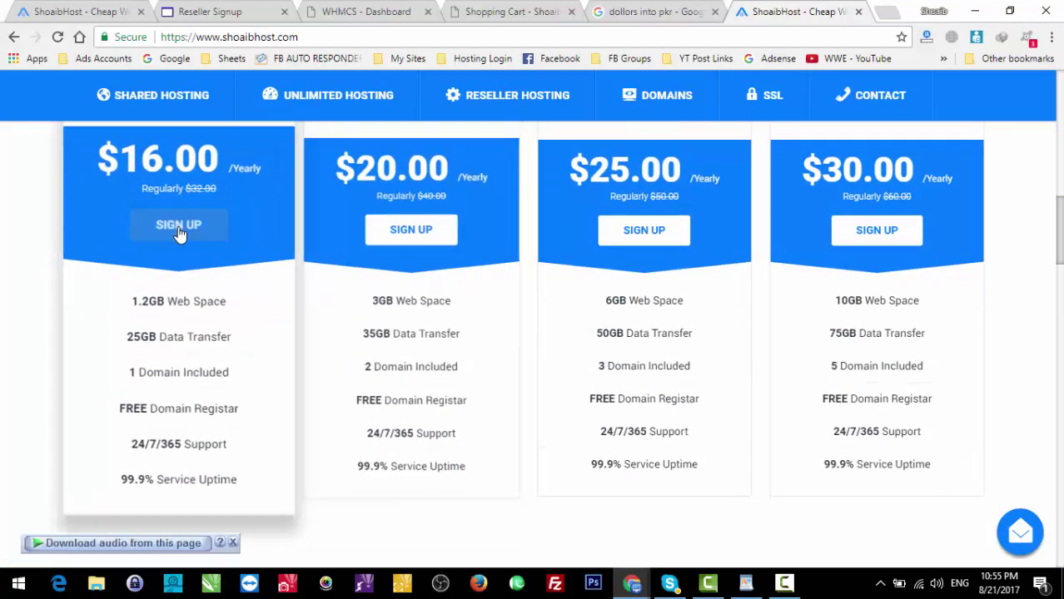
pyautogui.click(179, 232)
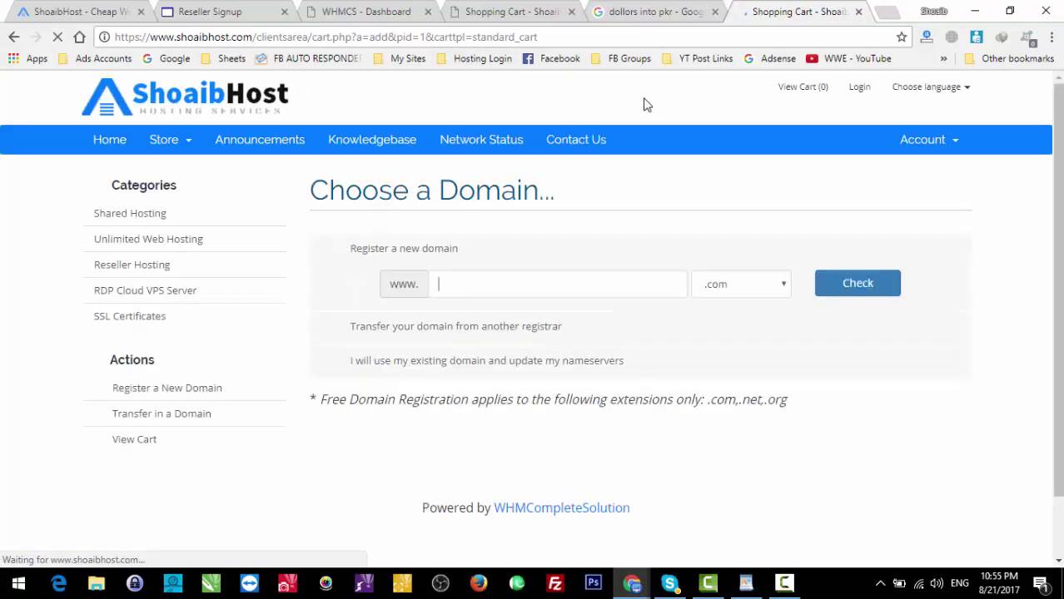
pyautogui.click(497, 287)
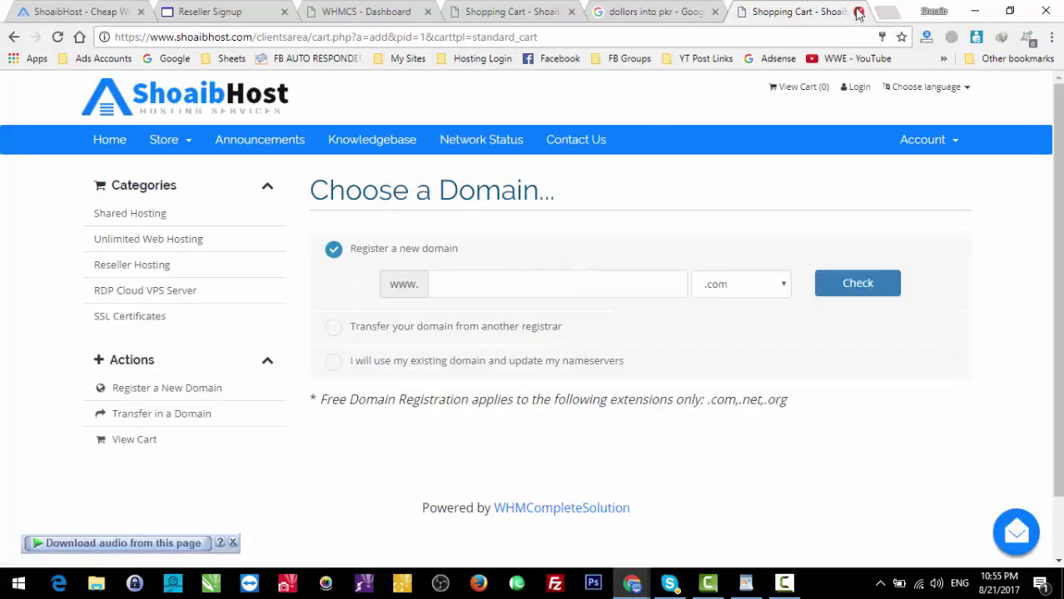
pyautogui.click(858, 12)
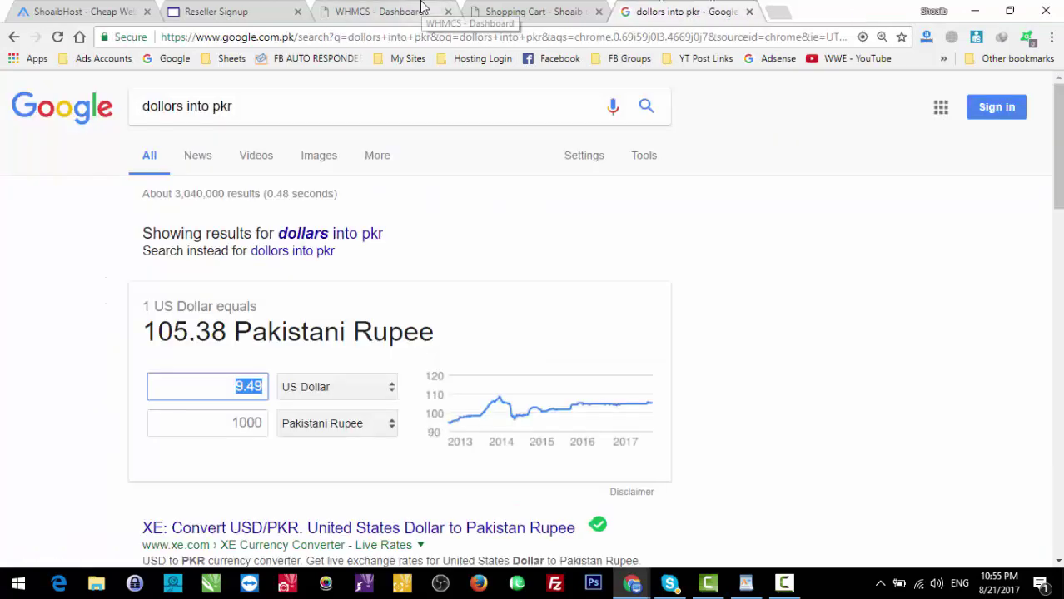
pyautogui.click(422, 8)
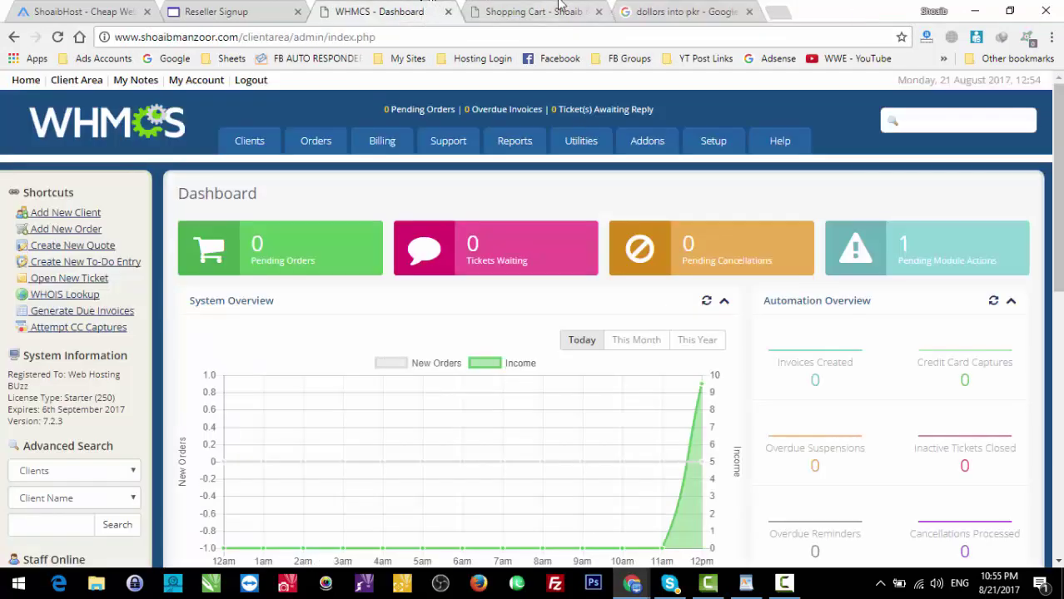
# Step: Order the Starter Plan from the store, keeping .com as the domain extension
pyautogui.click(560, 8)
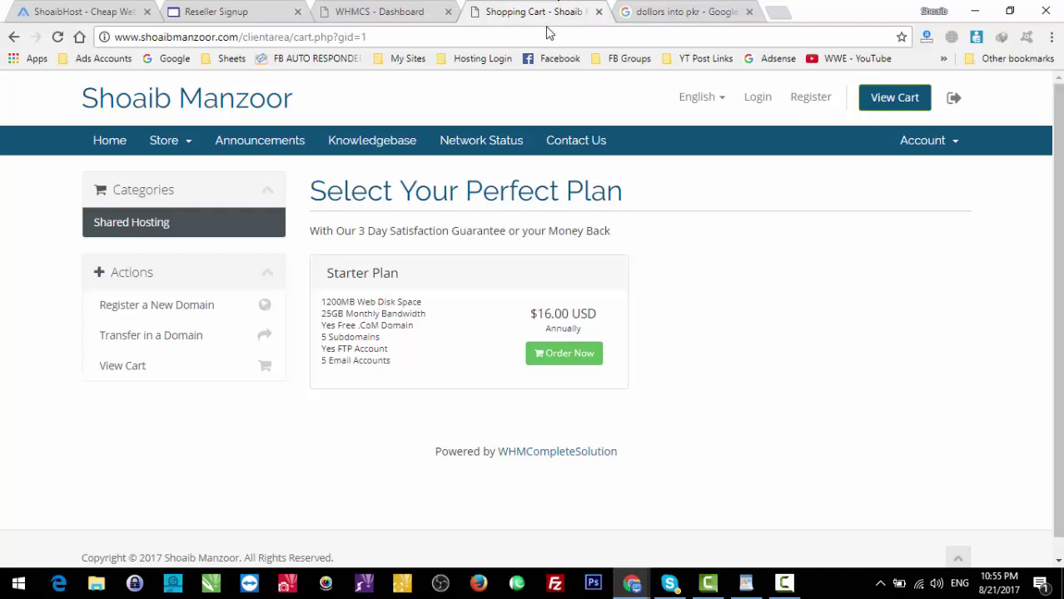
pyautogui.click(567, 350)
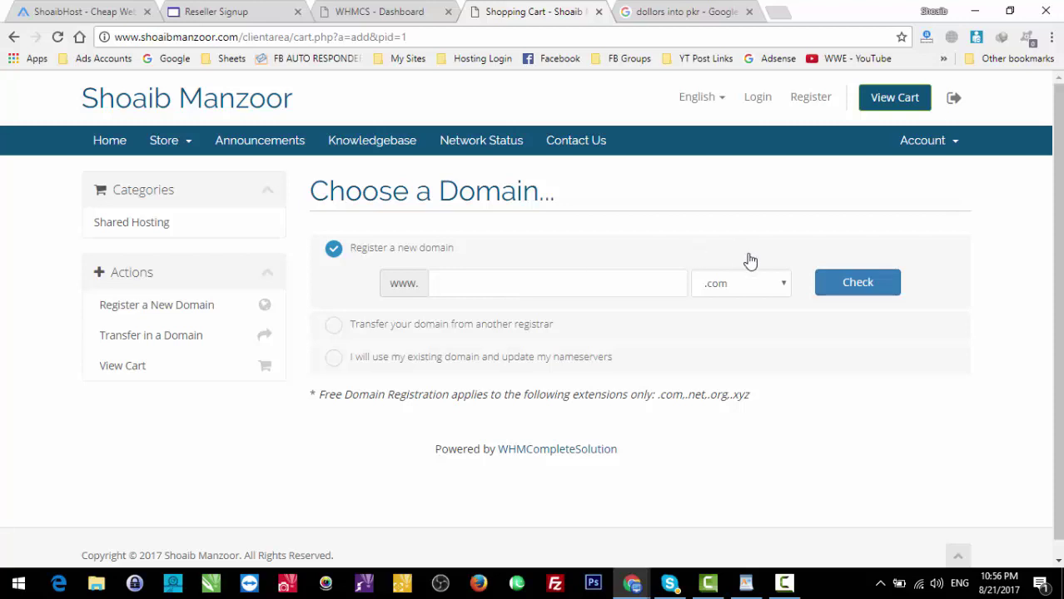
pyautogui.click(748, 284)
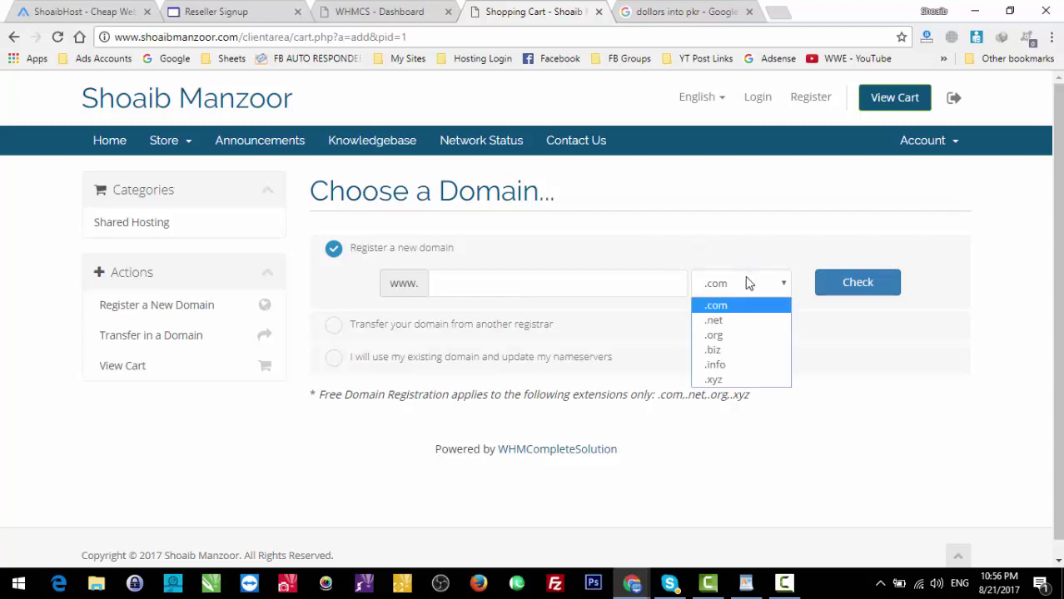
pyautogui.click(748, 283)
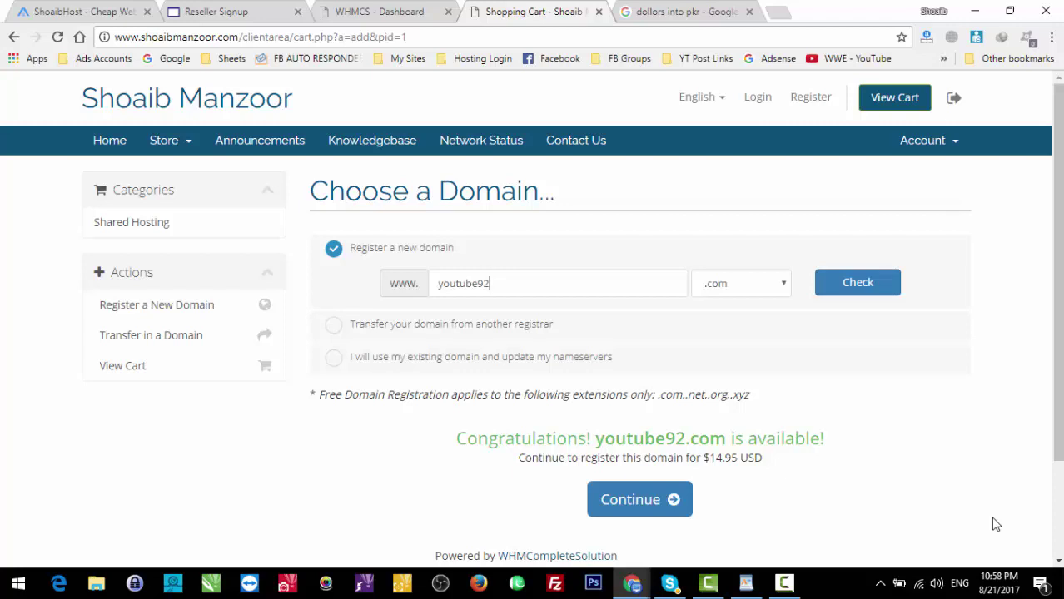
# Step: Highlight youtube92.com's $14.95 USD registration price in the availability result
pyautogui.tripleClick(732, 461)
pyautogui.click(732, 460)
pyautogui.doubleClick(728, 459)
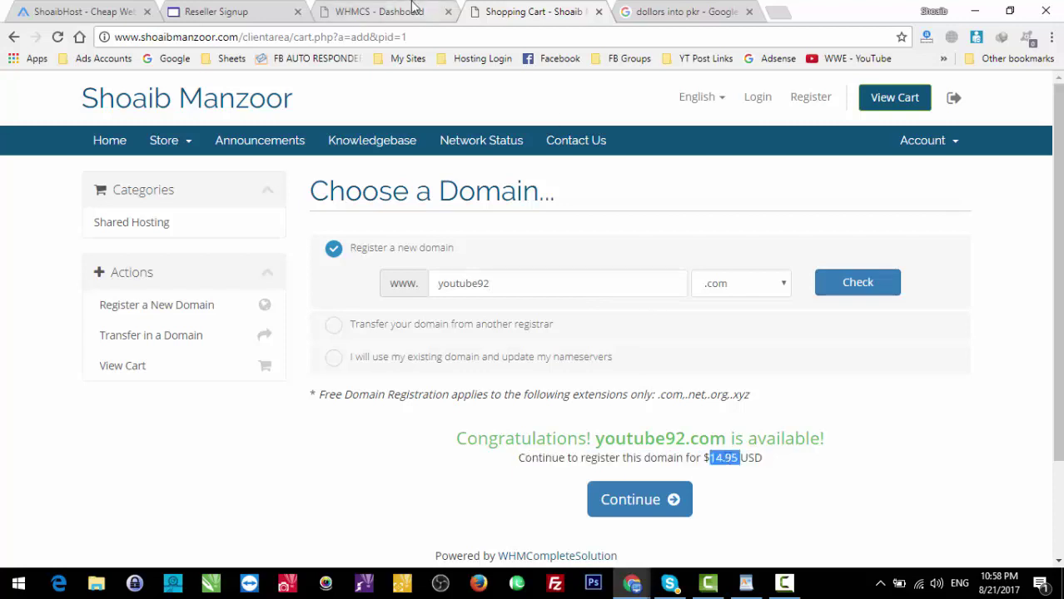
pyautogui.click(413, 8)
# Step: Open the Domain Pricing settings and the pricing window for the .com extension
pyautogui.moveTo(772, 263)
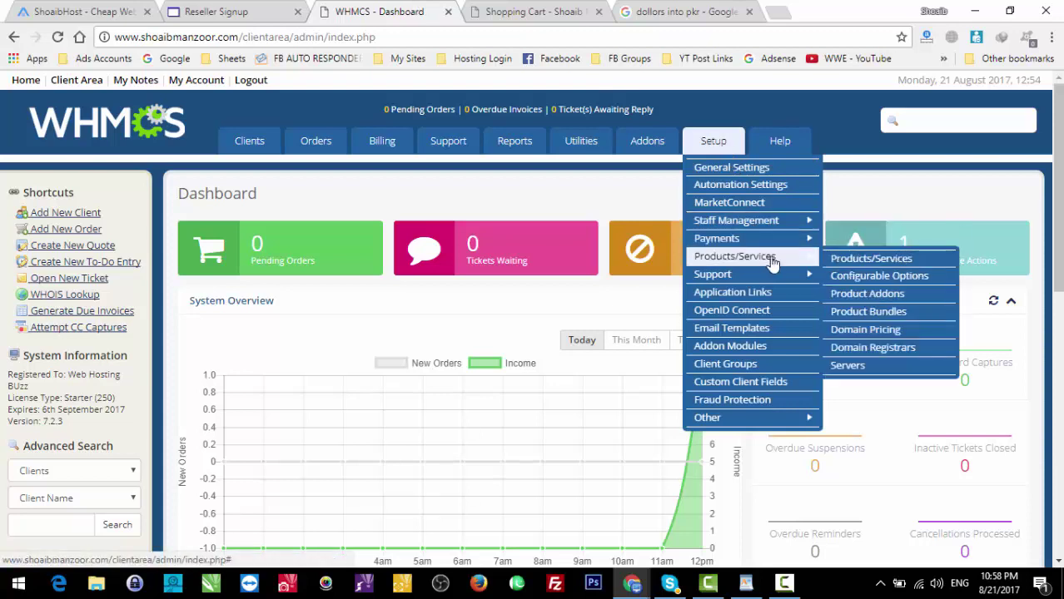
pyautogui.click(898, 330)
pyautogui.click(587, 8)
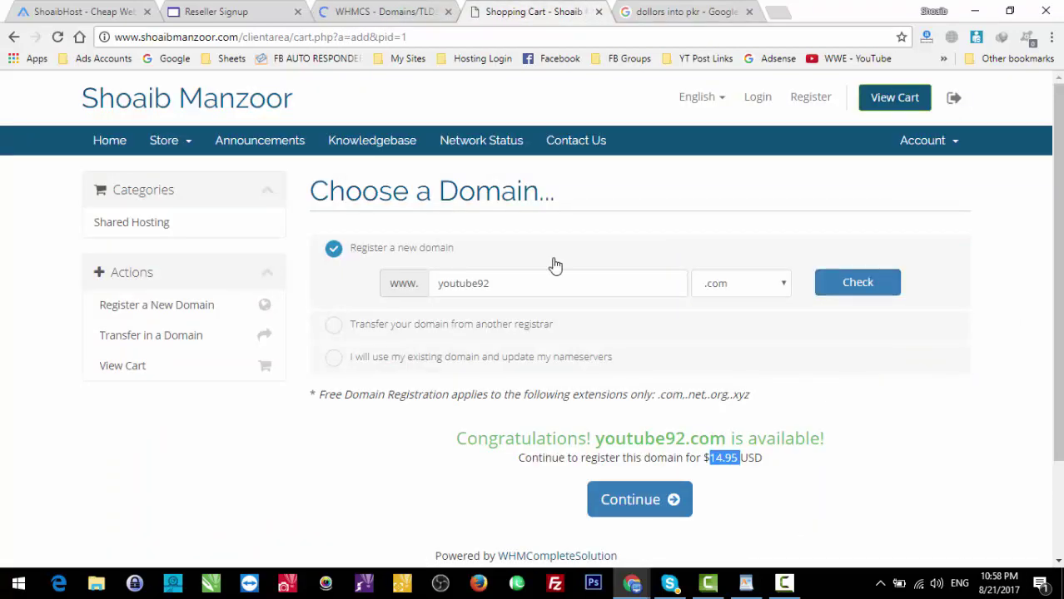
pyautogui.click(406, 10)
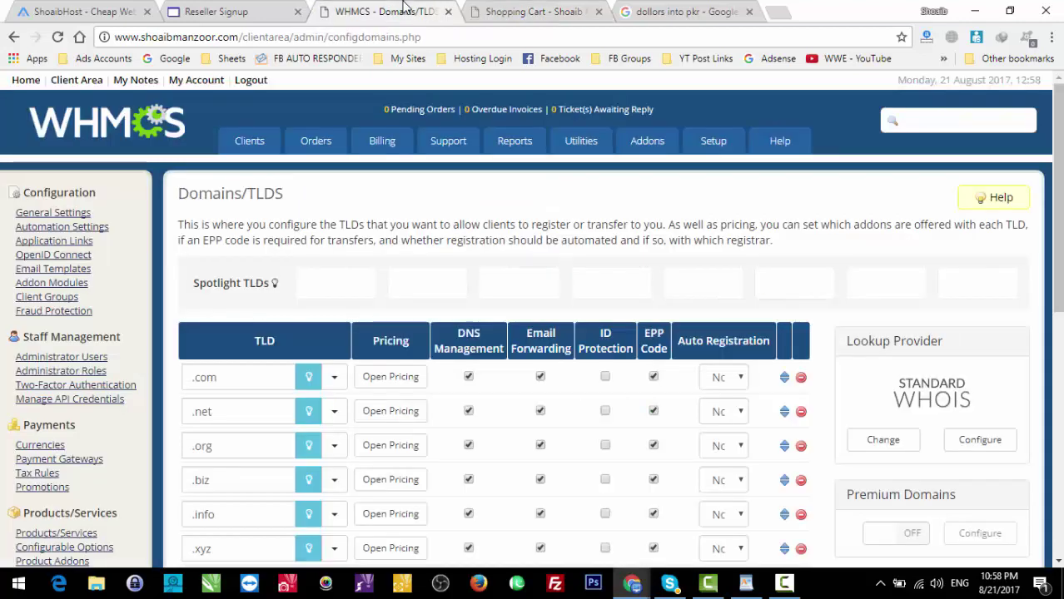
pyautogui.click(390, 377)
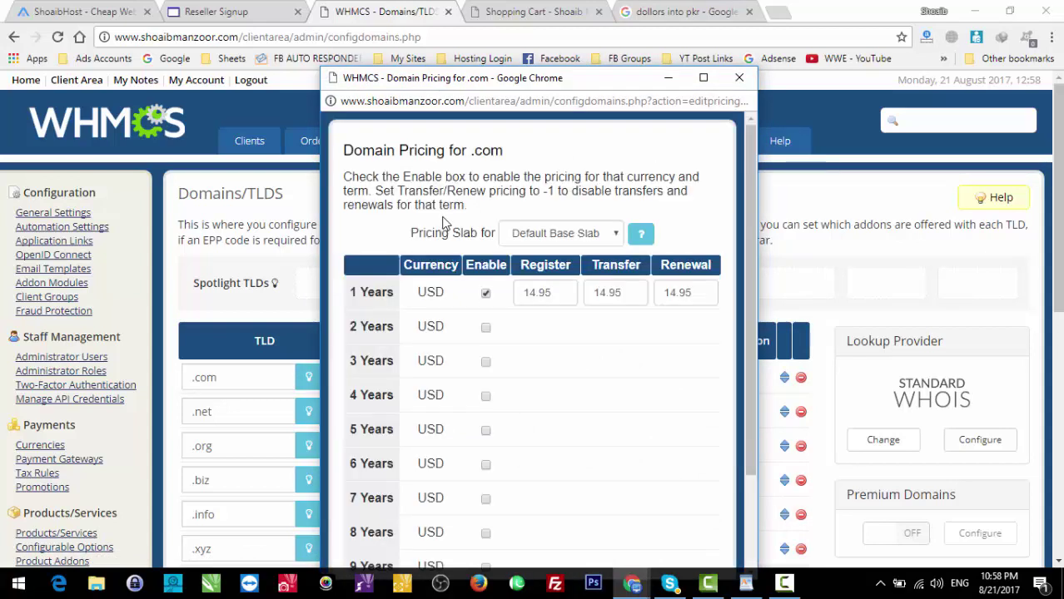
# Step: Fill 9.99 into the .com register, transfer and renewal prices and submit, closing the server error
pyautogui.doubleClick(563, 297)
pyautogui.write('9')
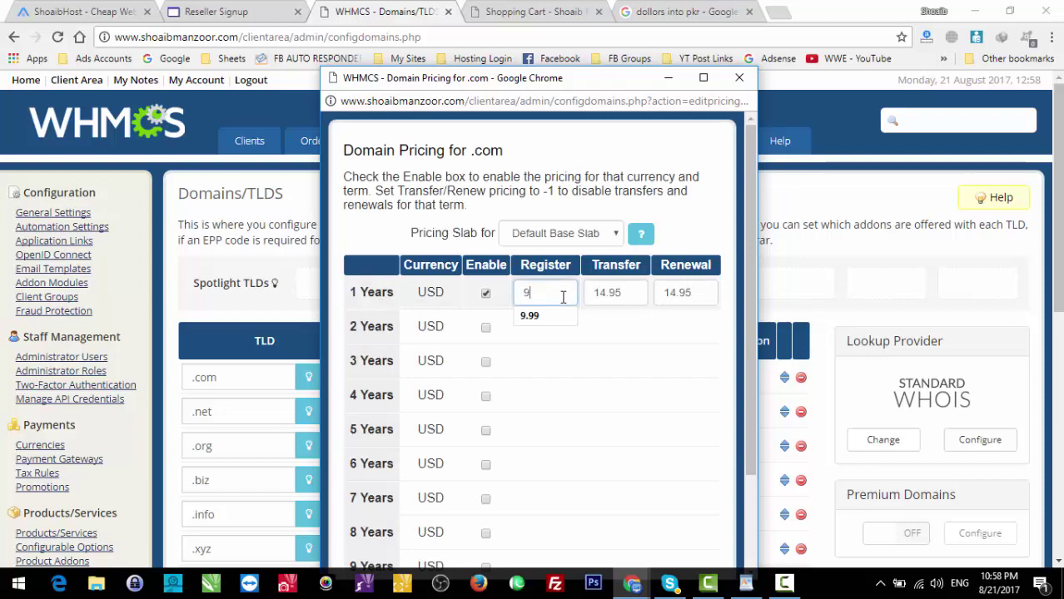
pyautogui.write('.99')
pyautogui.hotkey('ctrl', 'a')
pyautogui.hotkey('ctrl', 'c')
pyautogui.press('Tab')
pyautogui.hotkey('ctrl', 'v')
pyautogui.press('Tab')
pyautogui.hotkey('ctrl', 'v')
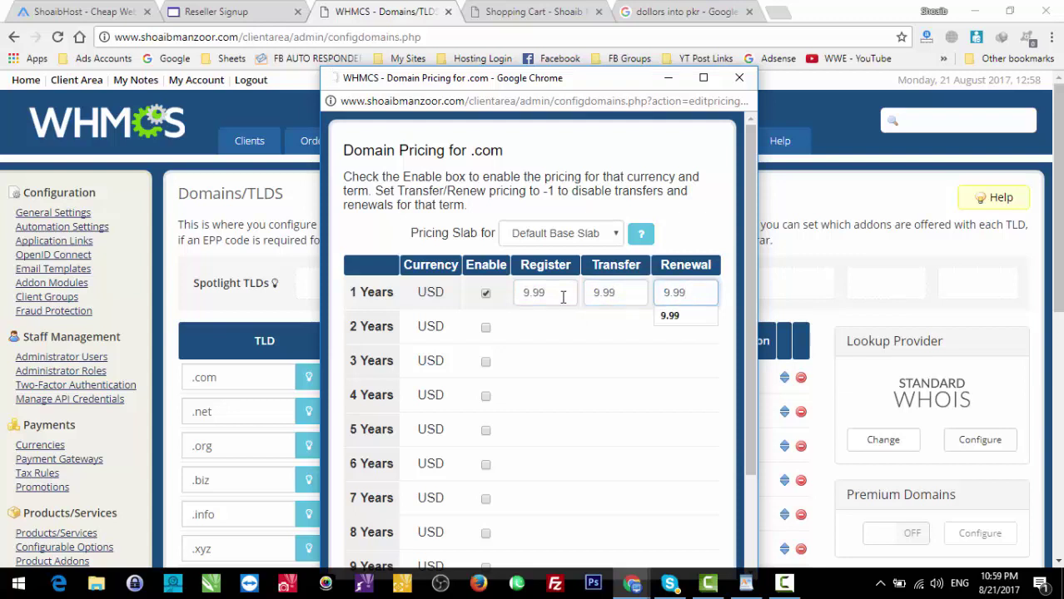
pyautogui.press('Return')
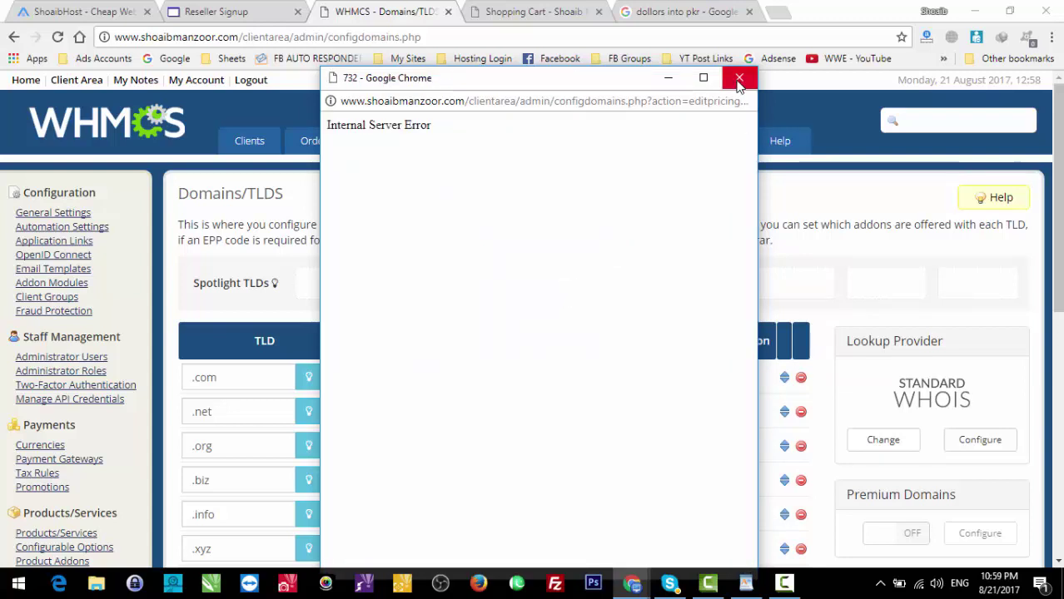
pyautogui.click(739, 77)
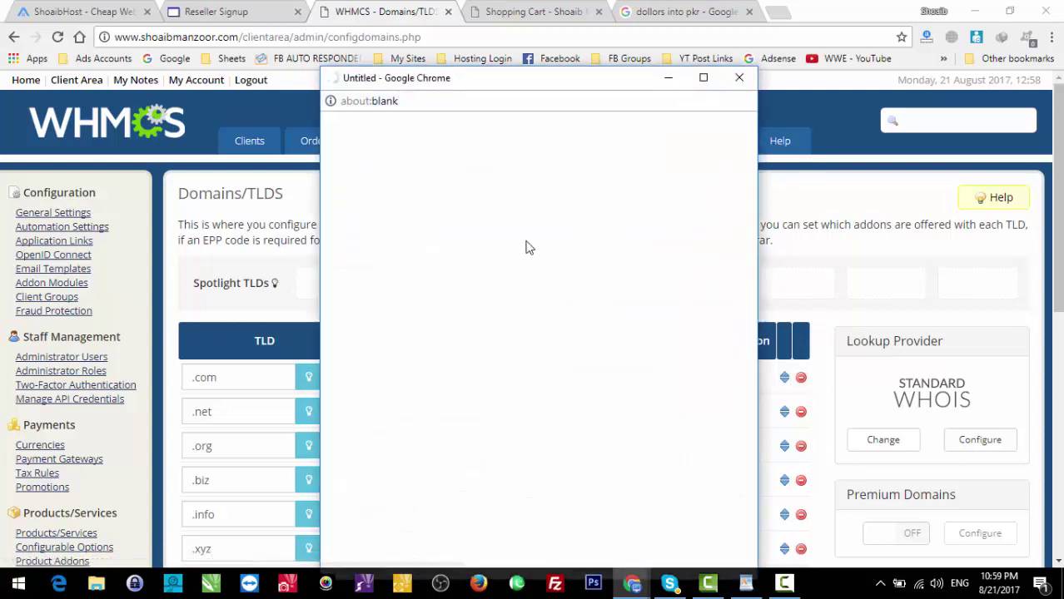
# Step: Re-enter 9.99 for 1-year register, transfer and renewal, and save the .com pricing
pyautogui.doubleClick(553, 301)
pyautogui.write('9.99')
pyautogui.press('Tab')
pyautogui.write('9.99')
pyautogui.press('Tab')
pyautogui.write('9.99')
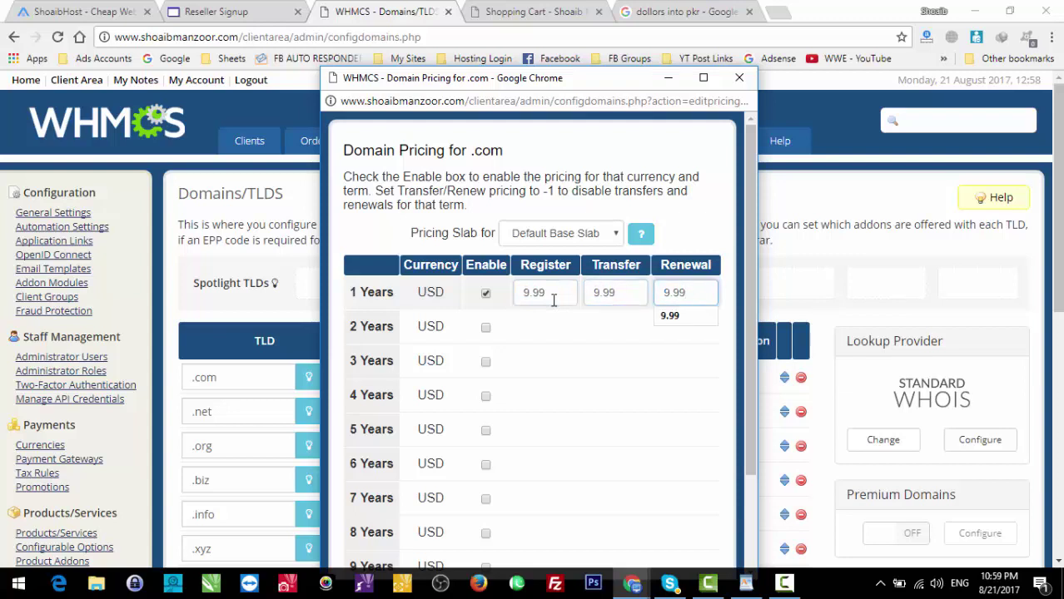
pyautogui.moveTo(624, 87); pyautogui.dragTo(594, 7)
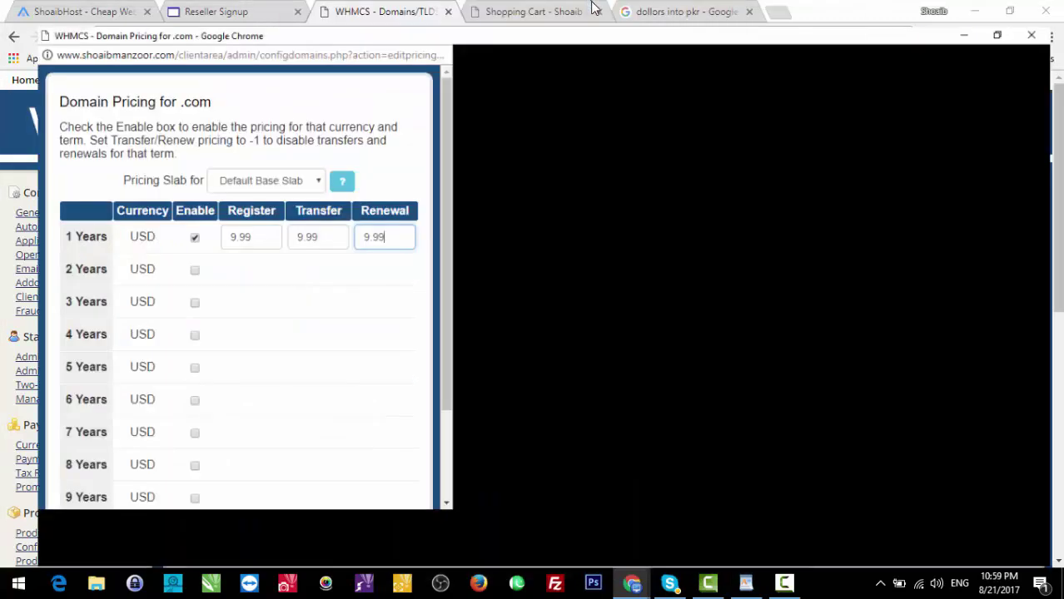
pyautogui.click(513, 548)
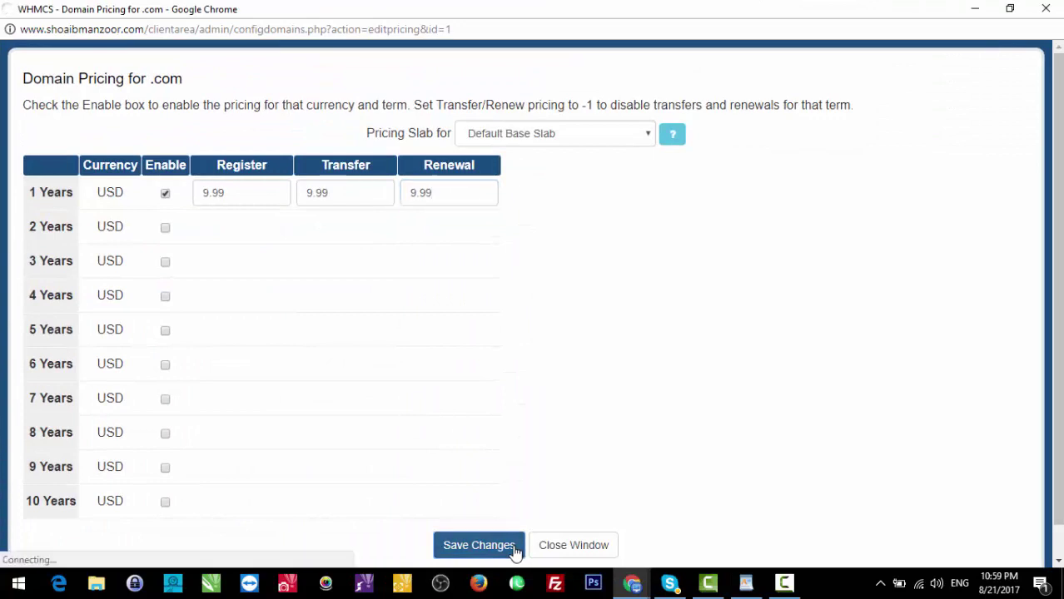
pyautogui.click(1047, 8)
pyautogui.click(574, 10)
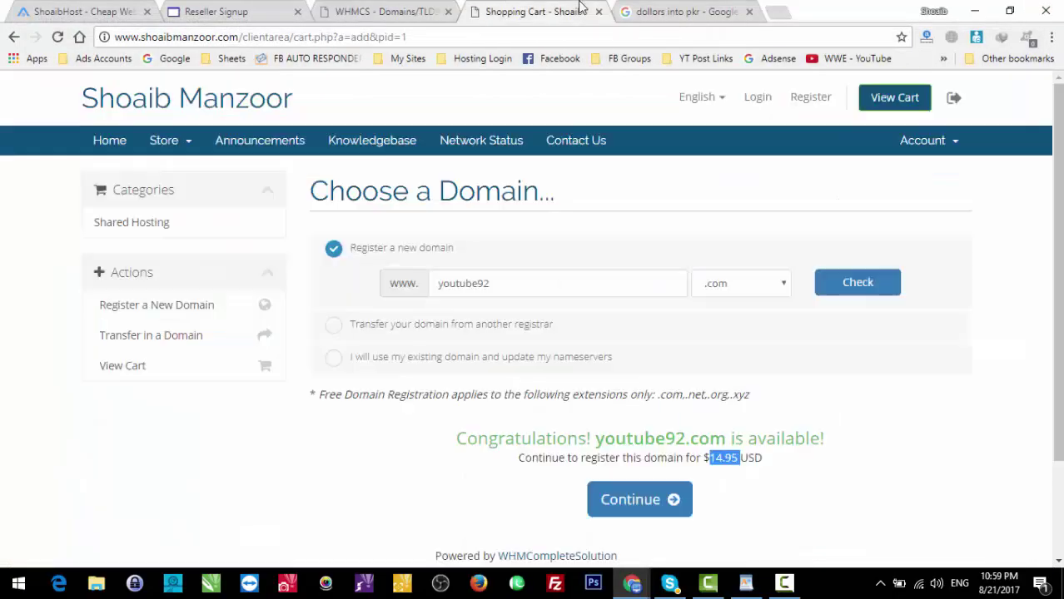
# Step: Reload the store, check youtube92.com, and continue once it shows available at $9.99
pyautogui.click(516, 39)
pyautogui.press('Return')
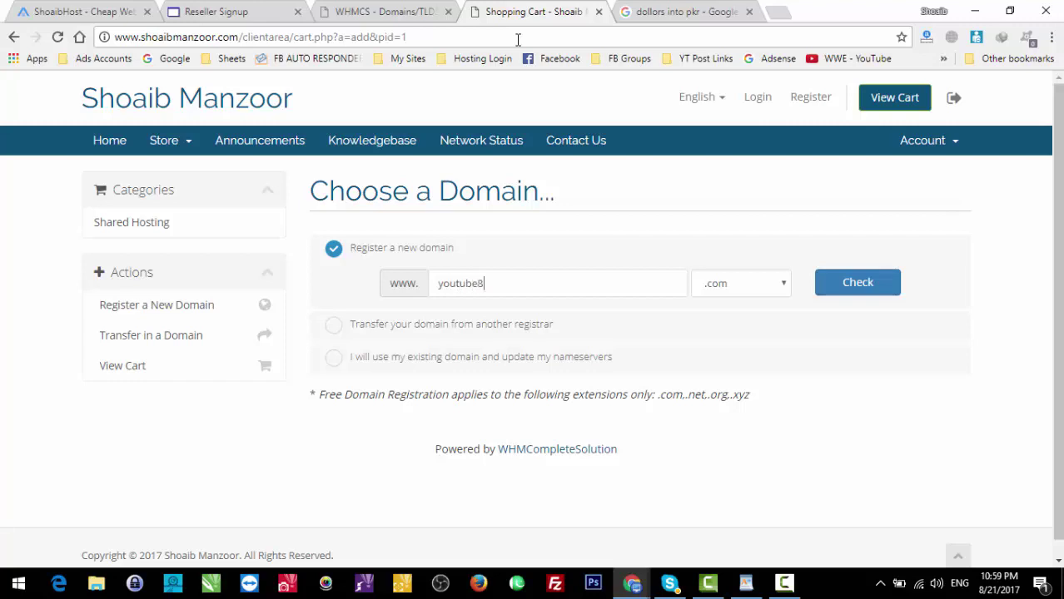
pyautogui.write('youtube82')
pyautogui.press('Return')
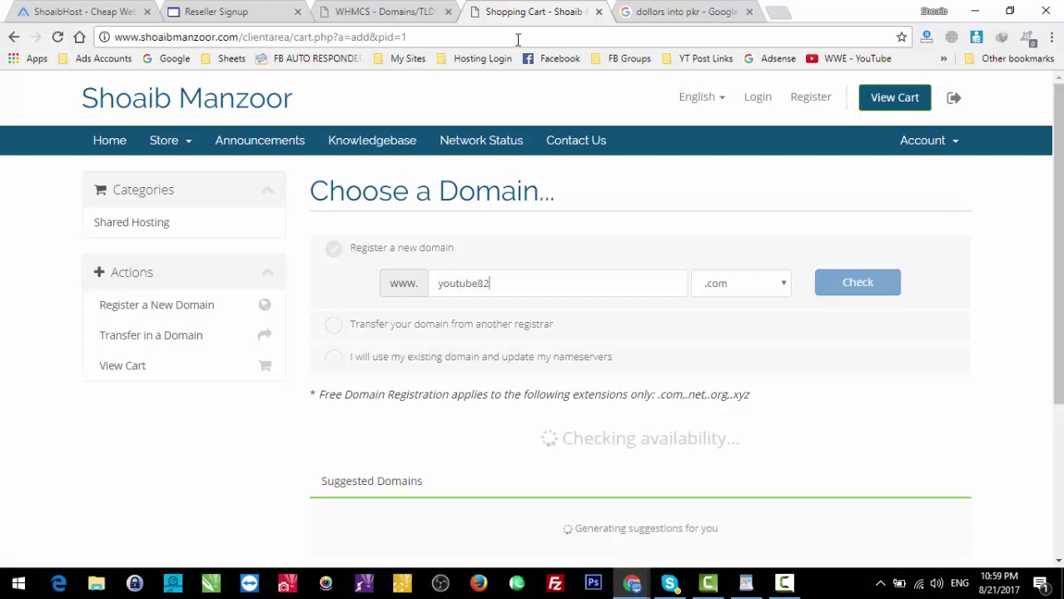
pyautogui.moveTo(478, 283); pyautogui.dragTo(525, 283)
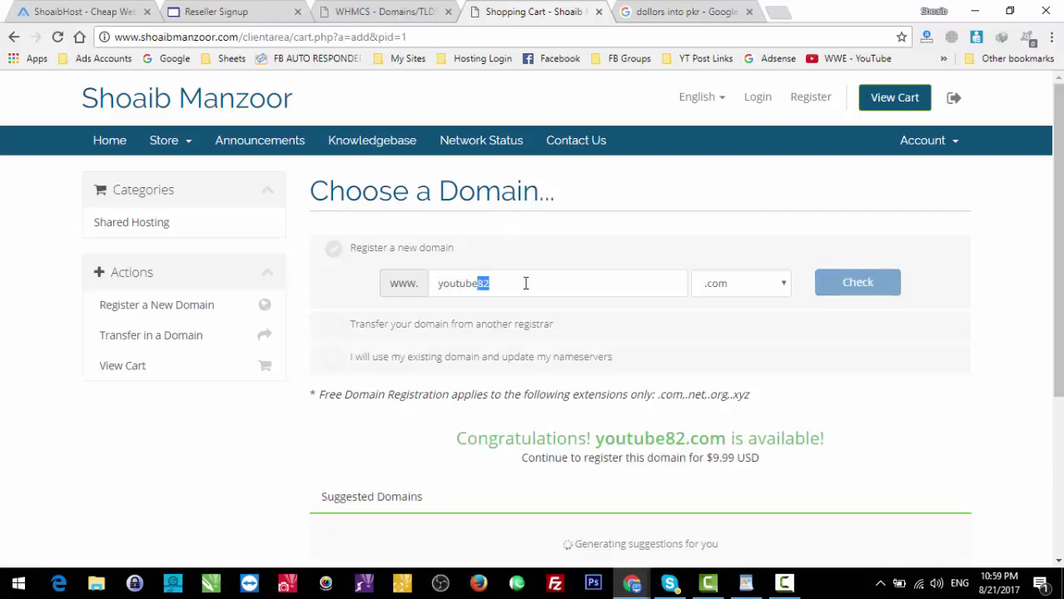
pyautogui.write('92')
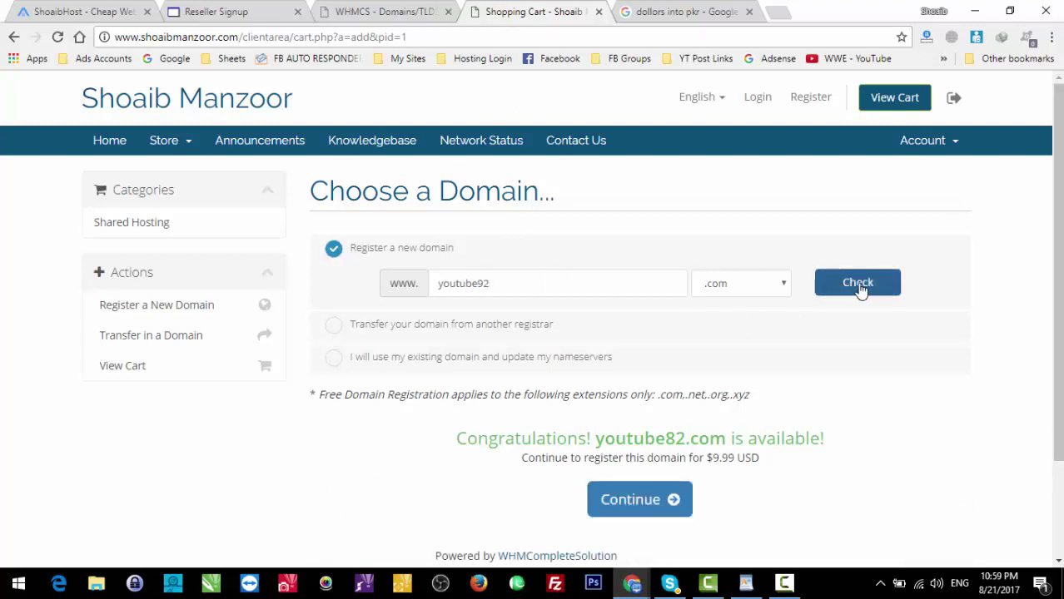
pyautogui.click(860, 287)
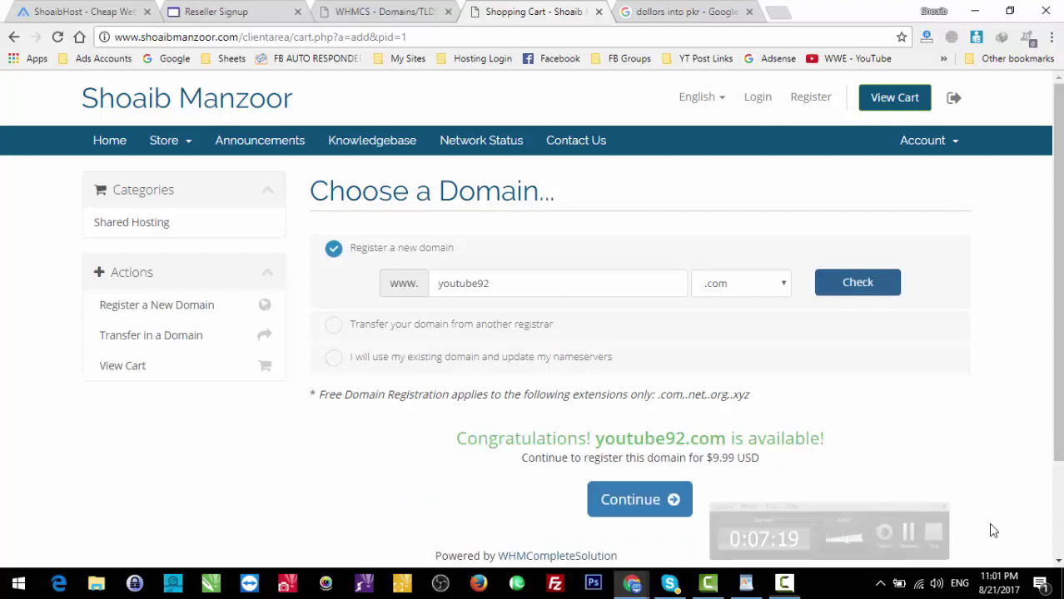
pyautogui.click(635, 509)
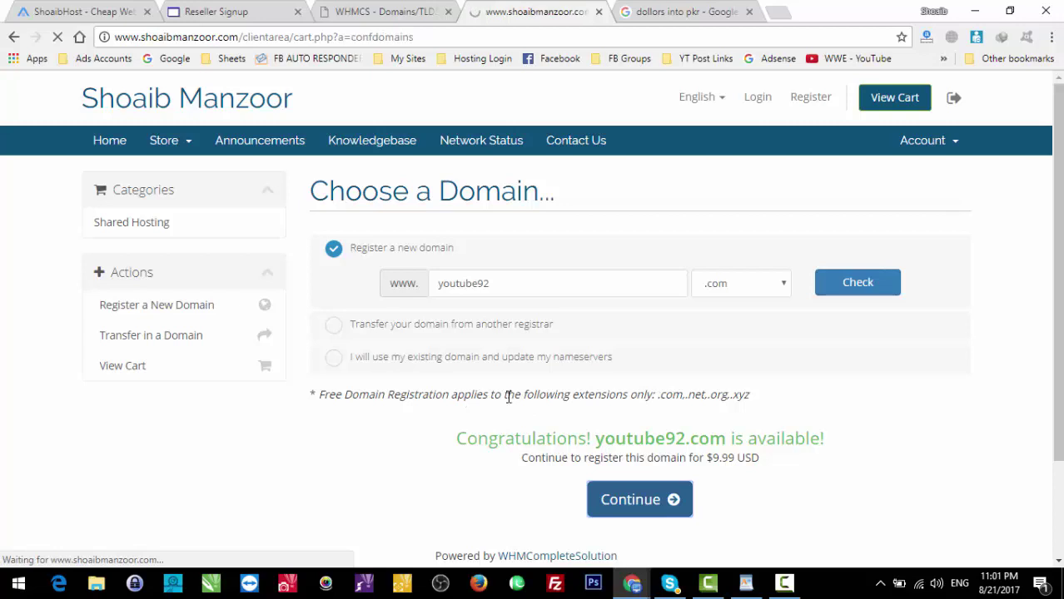
# Step: Add DNS Management and Email Forwarding to youtube92.com, then proceed to checkout from the cart
pyautogui.click(428, 342)
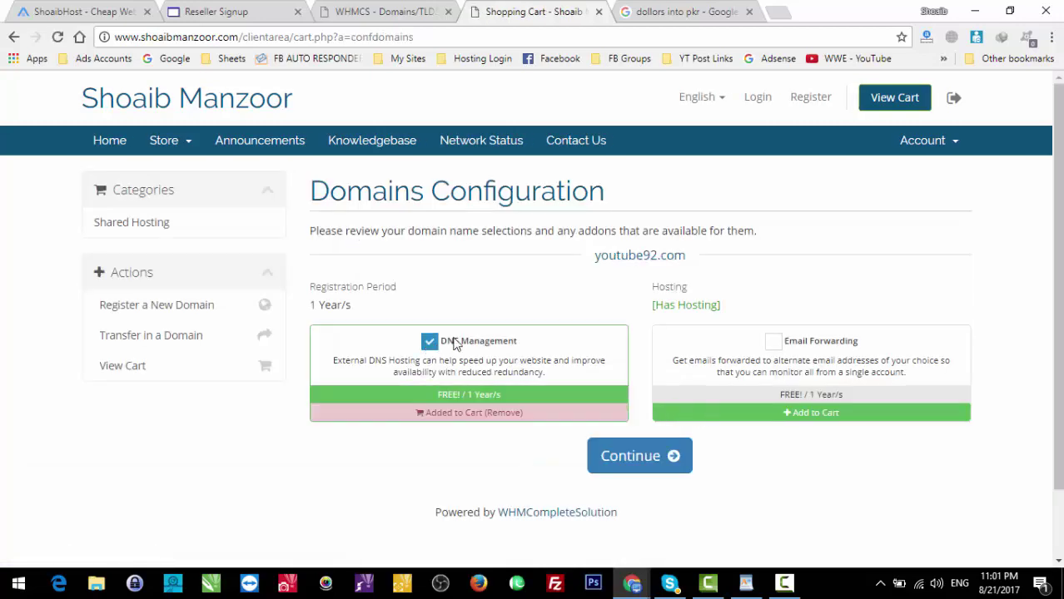
pyautogui.click(775, 341)
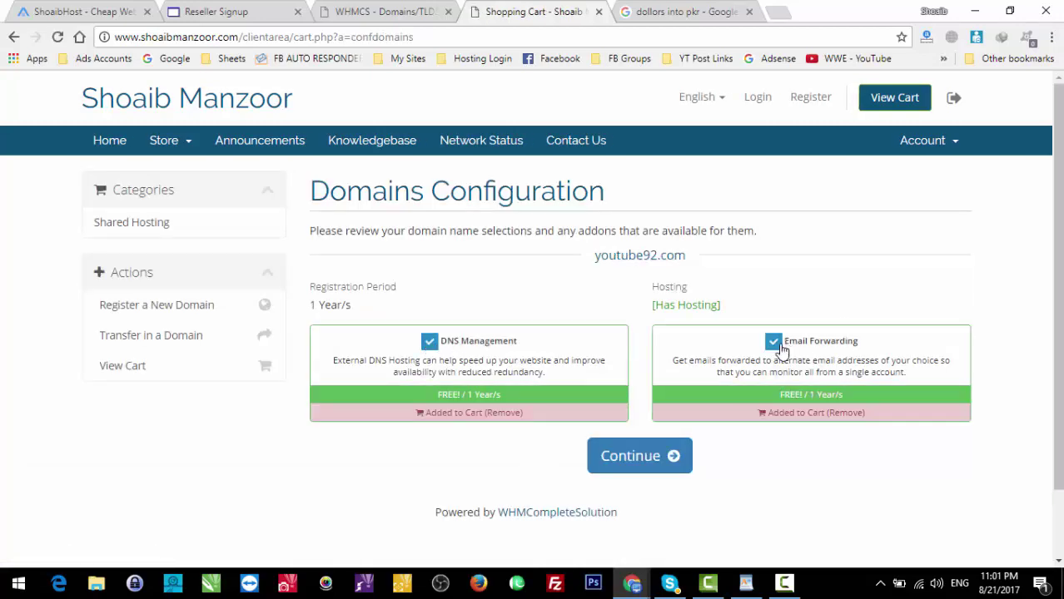
pyautogui.click(649, 457)
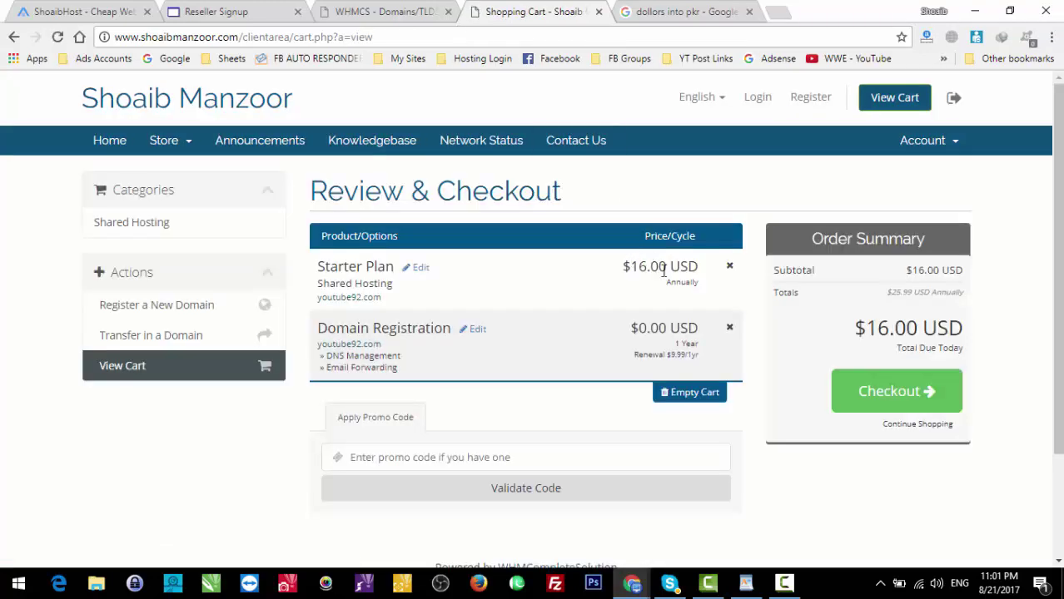
pyautogui.click(953, 406)
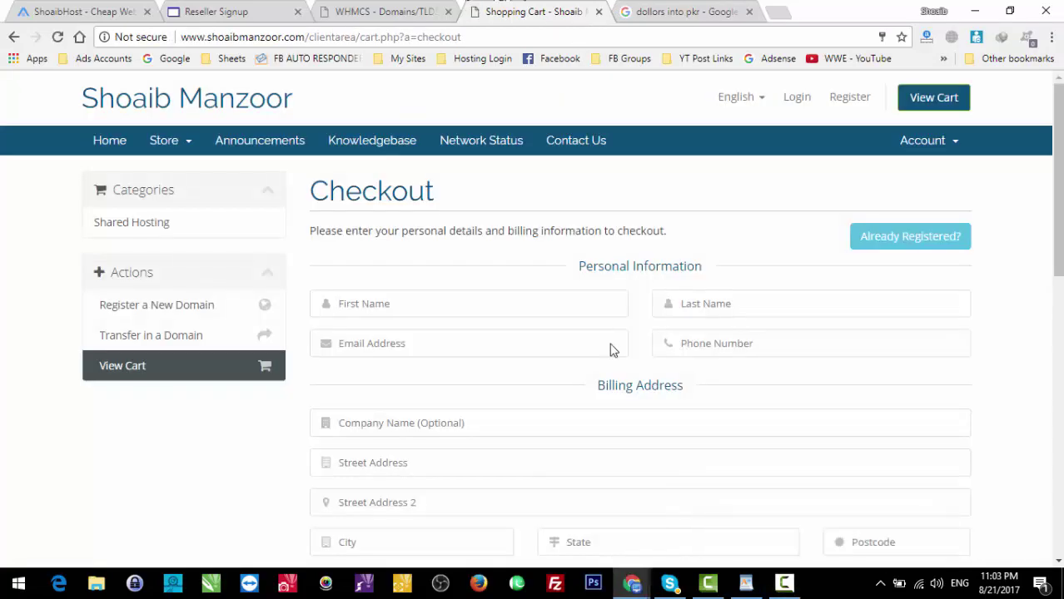
# Step: Choose Already Registered and sign in with the customer's saved e-mail and password
pyautogui.scroll(-10, 533, 320)
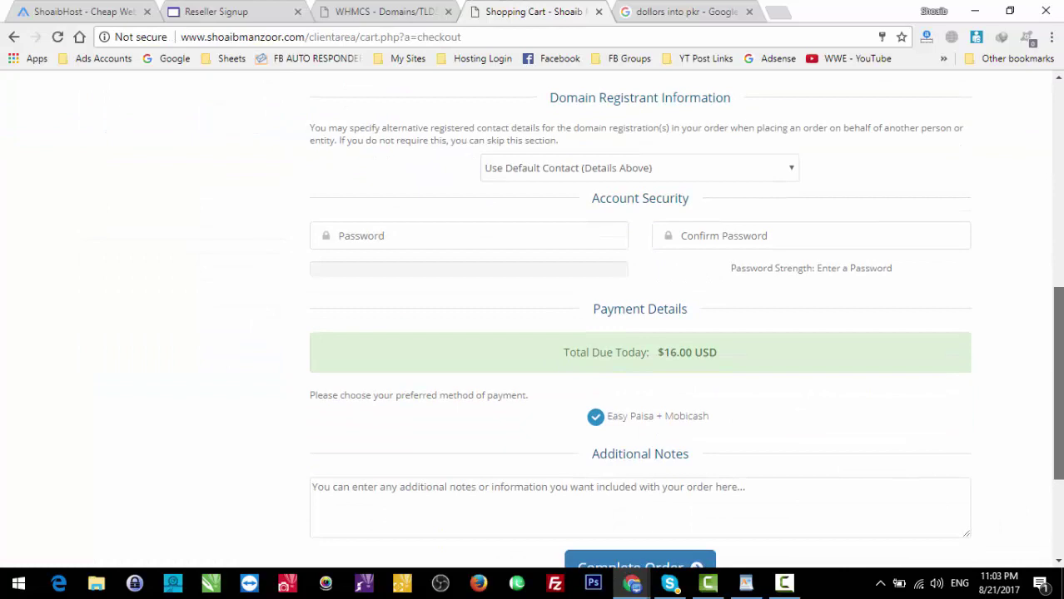
pyautogui.scroll(10, 1026, 190)
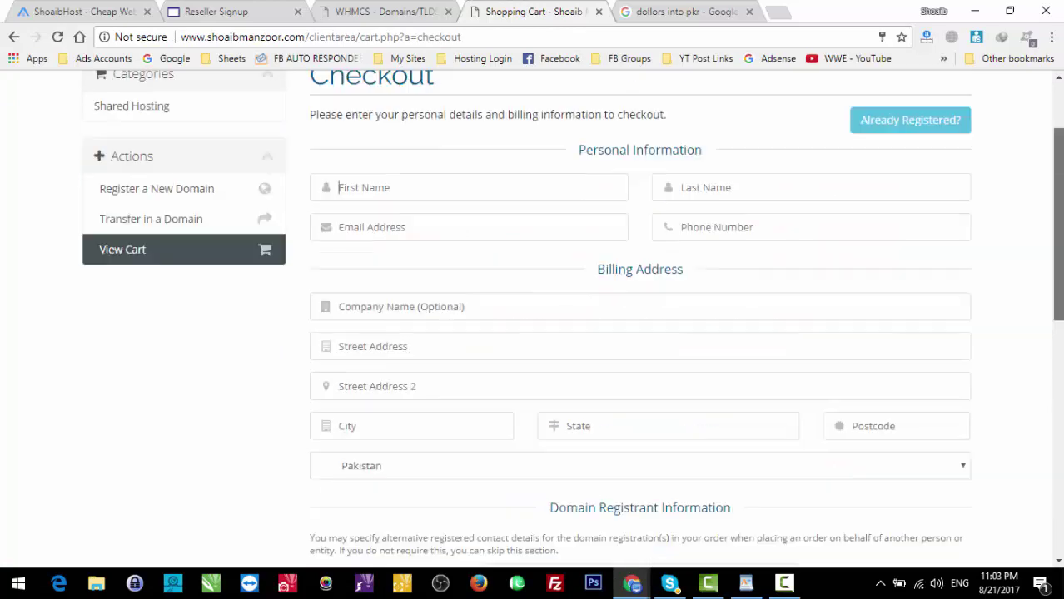
pyautogui.click(892, 253)
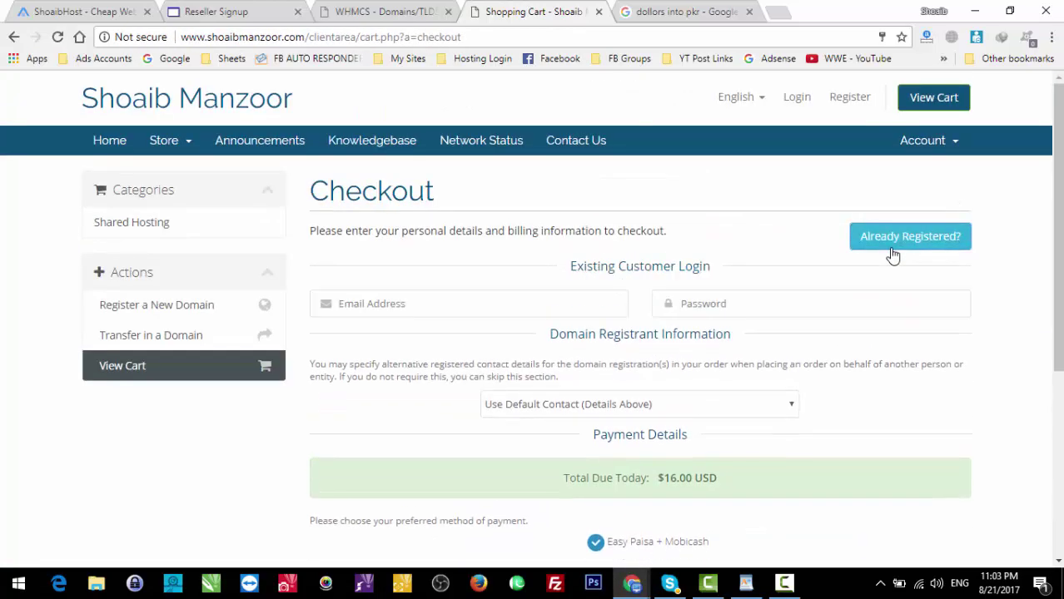
pyautogui.click(511, 303)
pyautogui.write('shoaibuma')
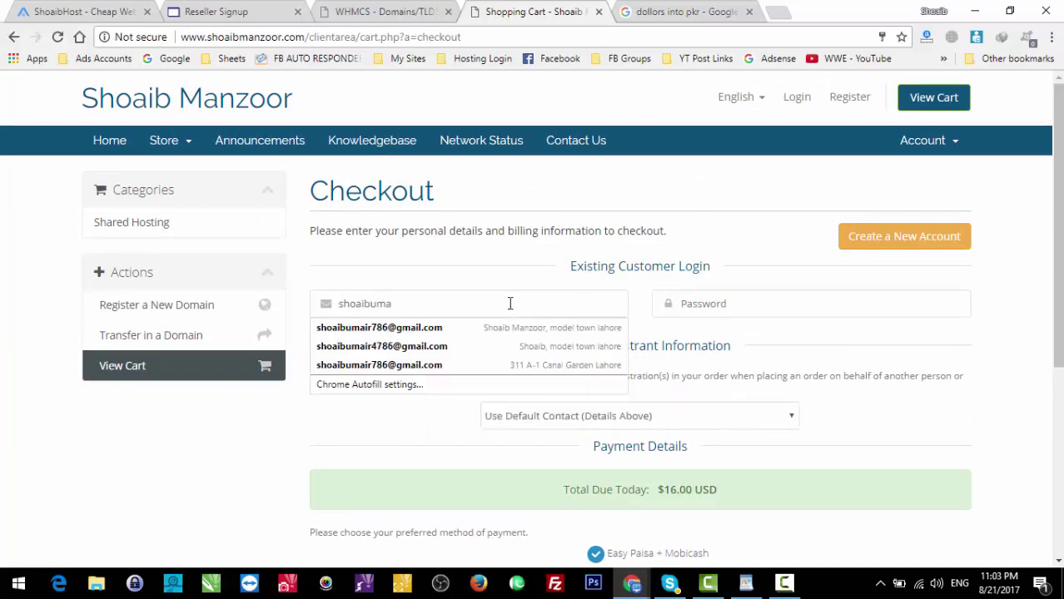
pyautogui.press('Down')
pyautogui.press('Return')
pyautogui.press('Tab')
pyautogui.write('********')
pyautogui.press('Return')
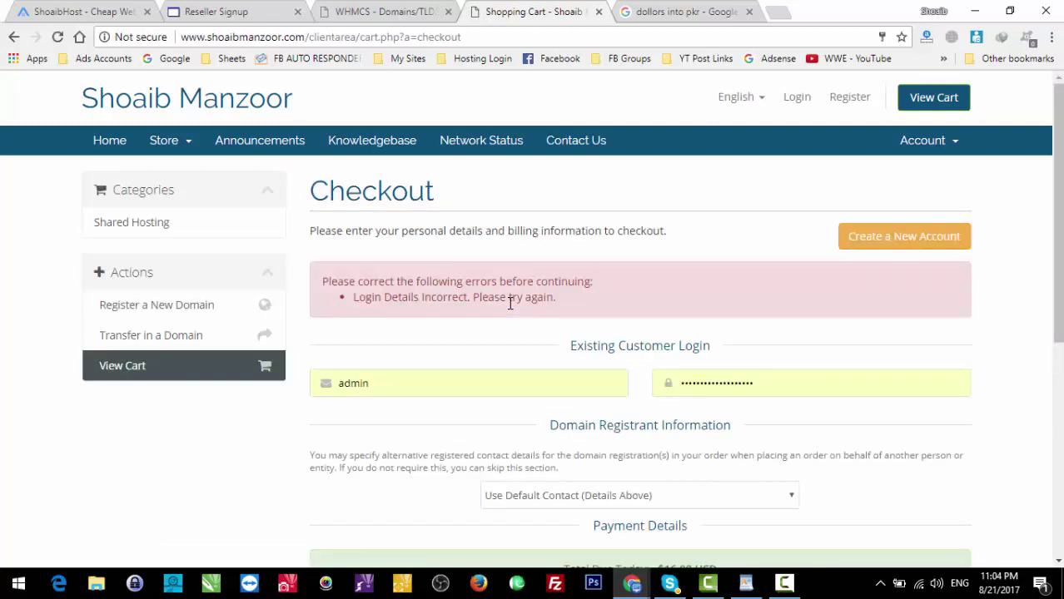
# Step: Replace the wrong username with the customer's saved e-mail and retry the login
pyautogui.doubleClick(515, 388)
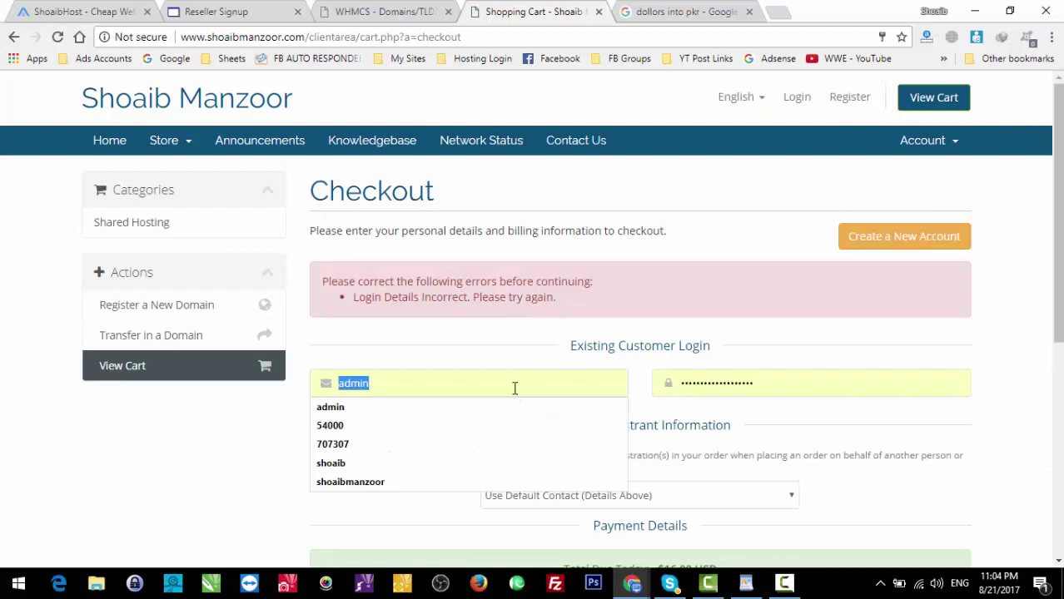
pyautogui.write('shoaibuma')
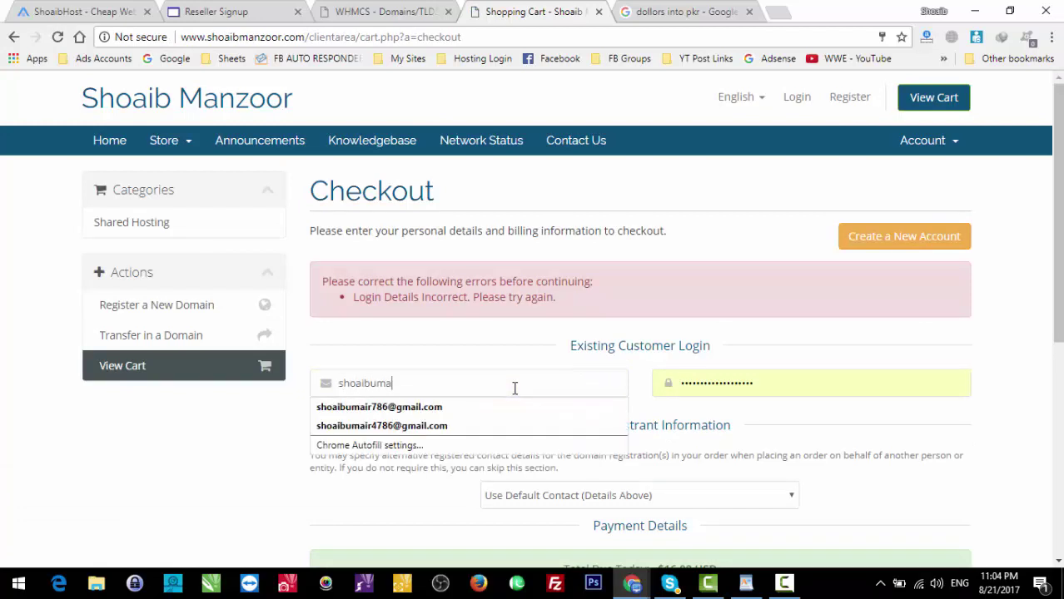
pyautogui.press('Up')
pyautogui.press('Down')
pyautogui.press('Return')
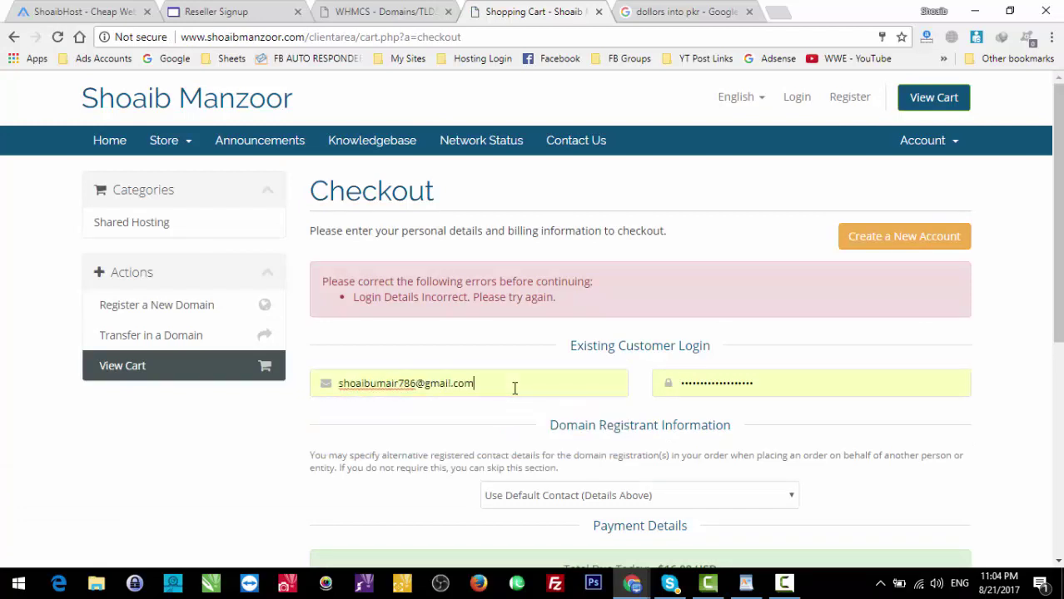
pyautogui.press('Return')
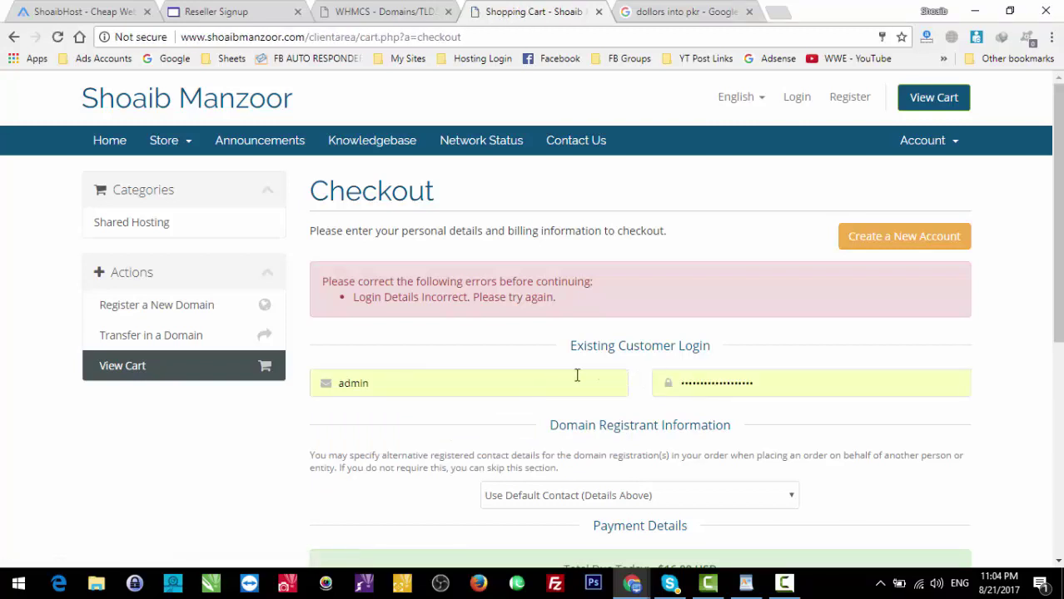
# Step: Correct the customer's e-mail, enter the password, and submit to place the order
pyautogui.doubleClick(574, 375)
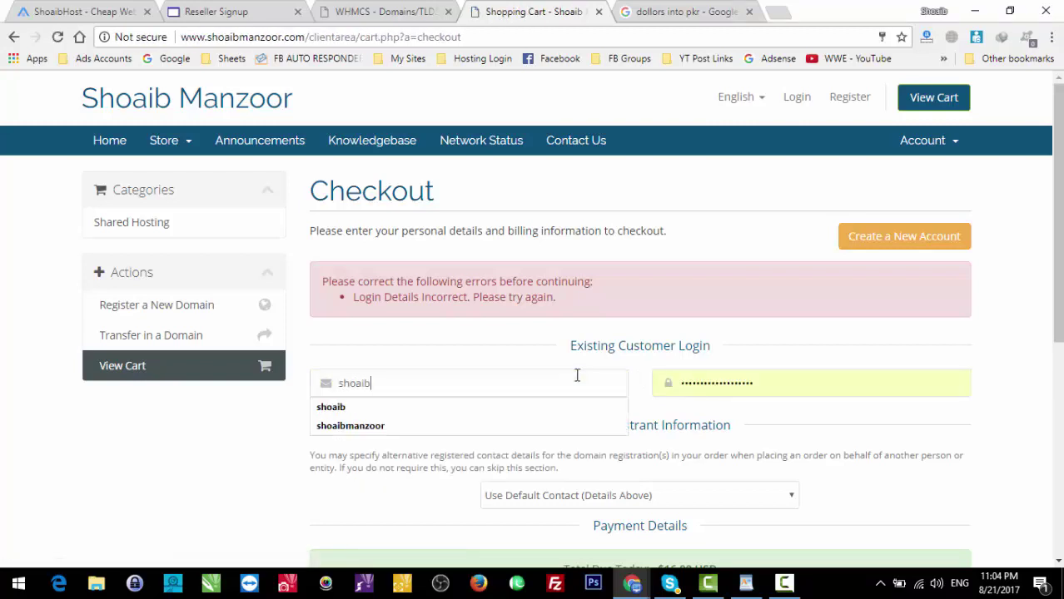
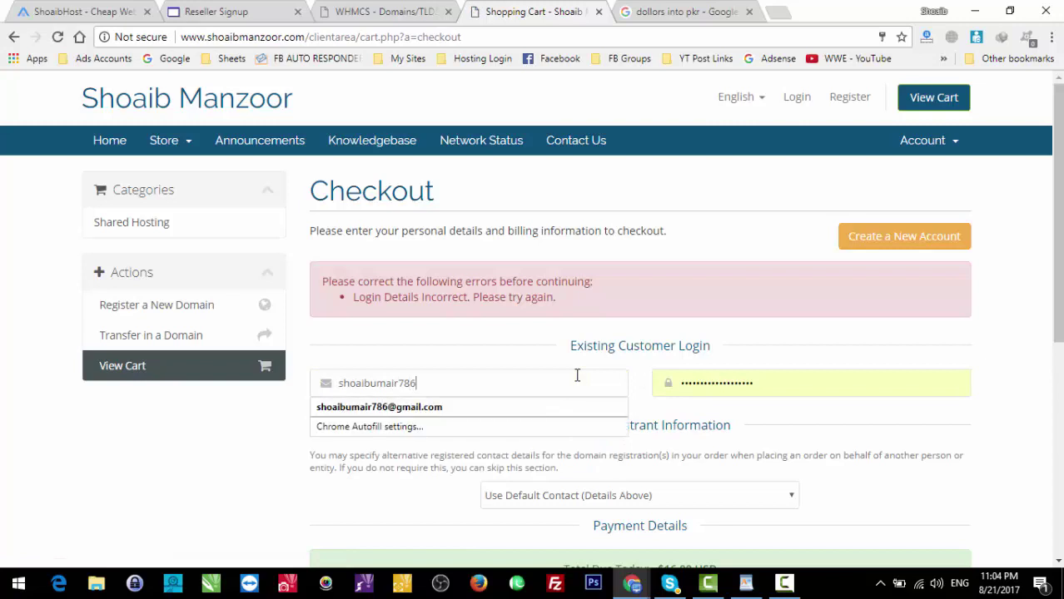
pyautogui.press('Down')
pyautogui.press('Return')
pyautogui.press('Tab')
pyautogui.write('s')
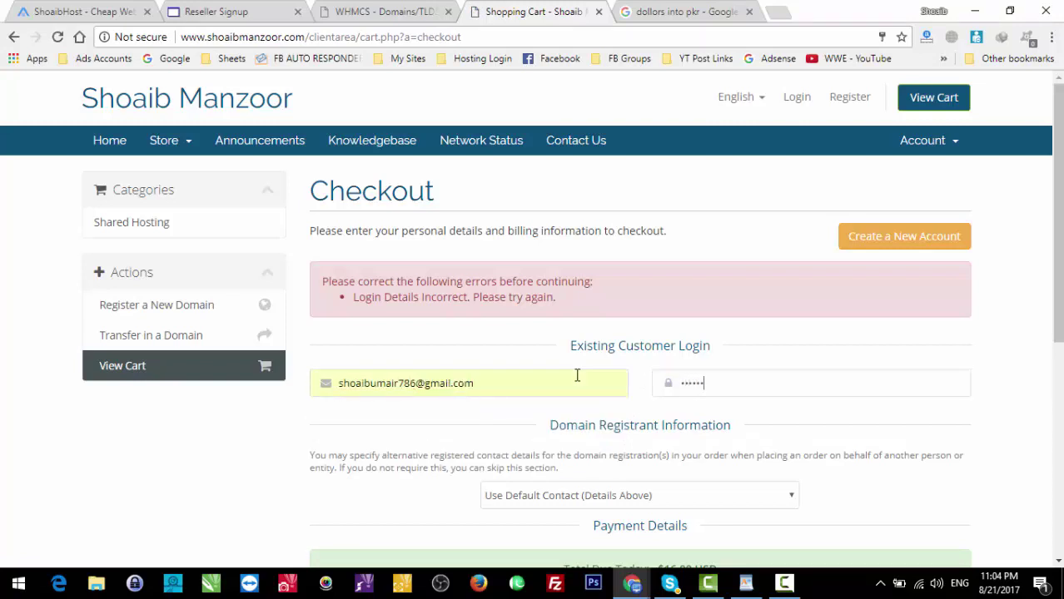
pyautogui.press('Return')
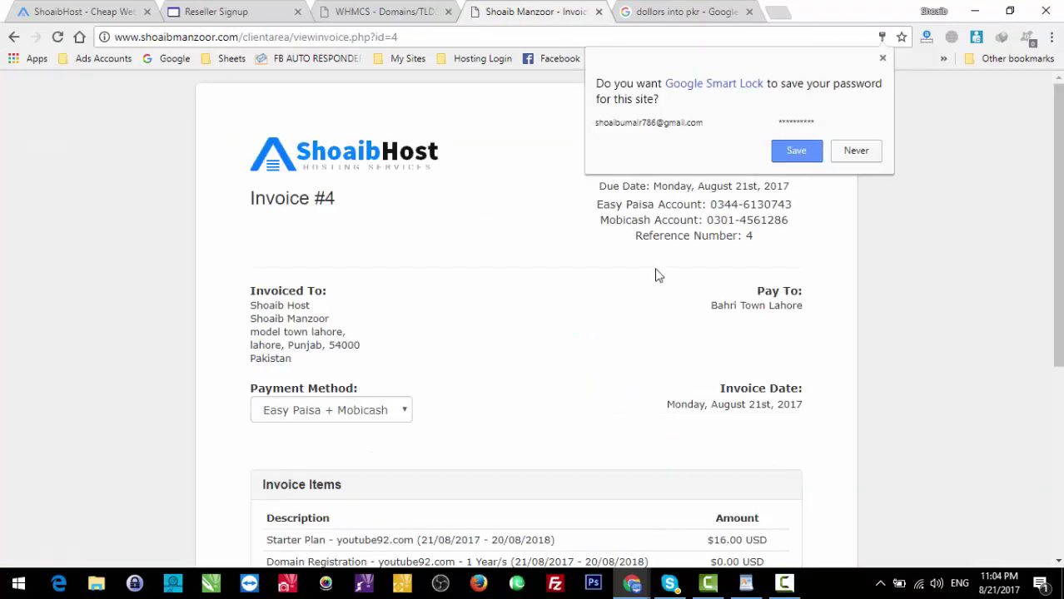
# Step: Save the customer password in the browser and review Invoice #4's header details
pyautogui.click(800, 151)
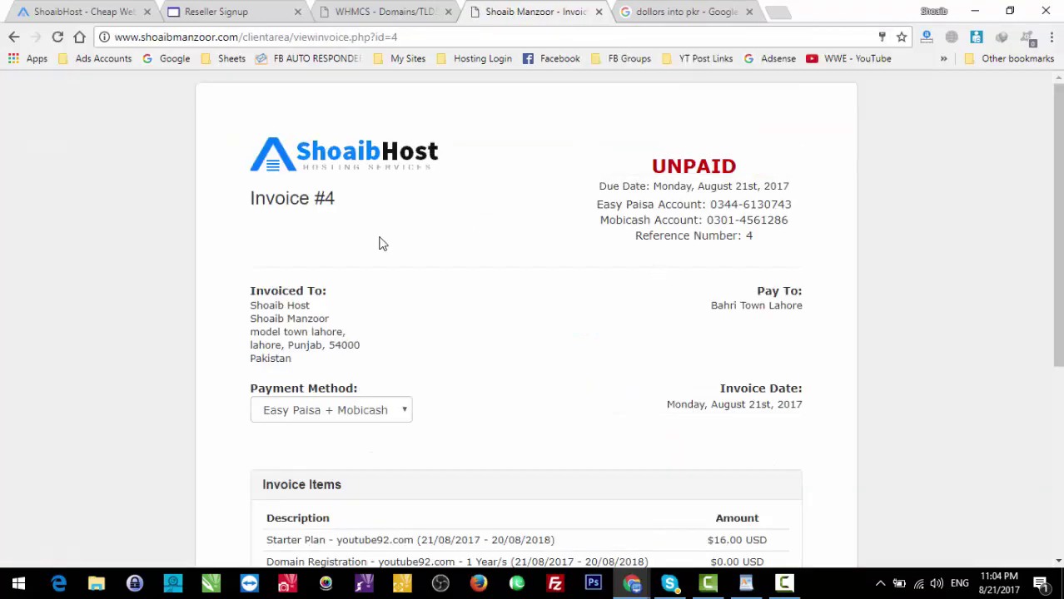
pyautogui.moveTo(253, 194); pyautogui.dragTo(505, 366)
pyautogui.click(505, 366)
pyautogui.moveTo(1058, 274)
pyautogui.mouseDown()
pyautogui.moveTo(1058, 427)
pyautogui.moveTo(1058, 275)
pyautogui.mouseUp()
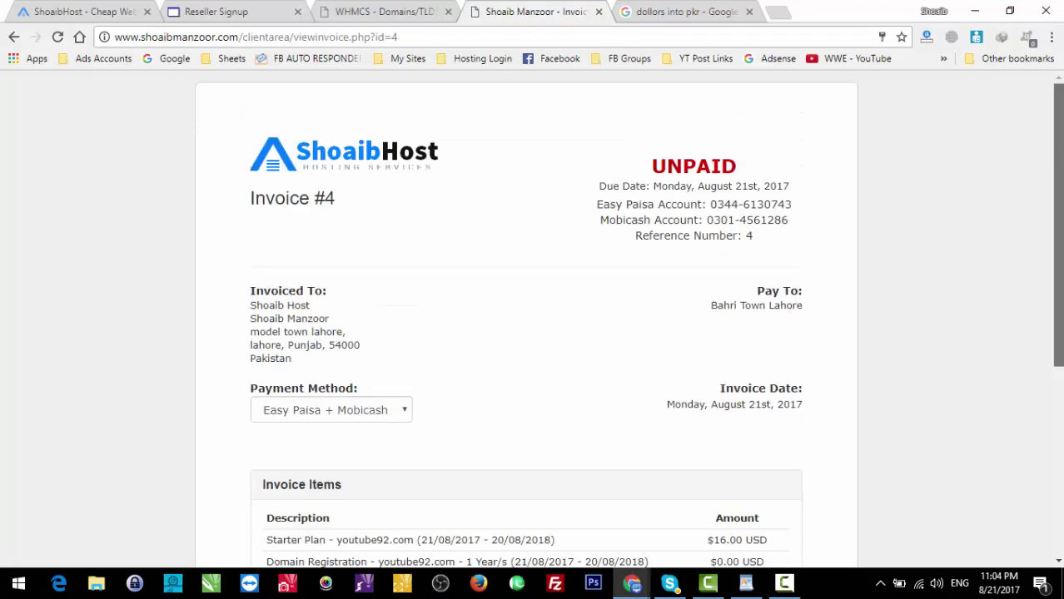
pyautogui.moveTo(562, 183); pyautogui.dragTo(829, 320)
pyautogui.click(829, 321)
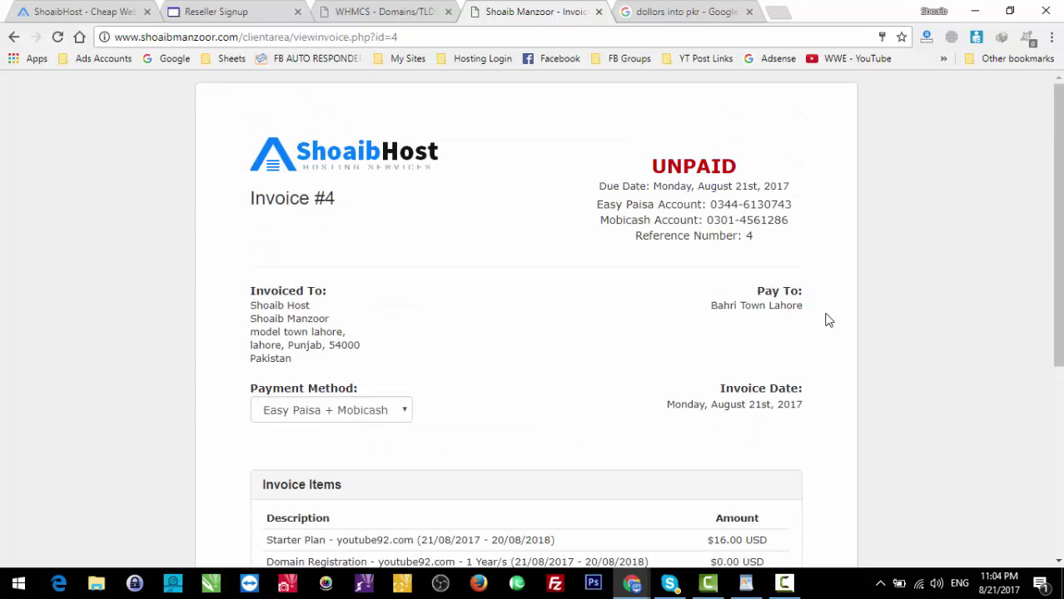
pyautogui.moveTo(748, 247); pyautogui.dragTo(570, 228)
pyautogui.click(572, 228)
# Step: Confirm Invoice #4 shows UNPAID, then return to the WHMCS Domains/TLDs admin tab
pyautogui.moveTo(616, 155); pyautogui.dragTo(565, 154)
pyautogui.click(785, 251)
pyautogui.click(564, 154)
pyautogui.click(787, 582)
pyautogui.click(787, 582)
pyautogui.moveTo(612, 162); pyautogui.dragTo(765, 237)
pyautogui.click(753, 238)
pyautogui.click(396, 10)
# Step: Log in to the WHMCS admin with the saved credentials and dismiss the what's new announcement
pyautogui.click(143, 122)
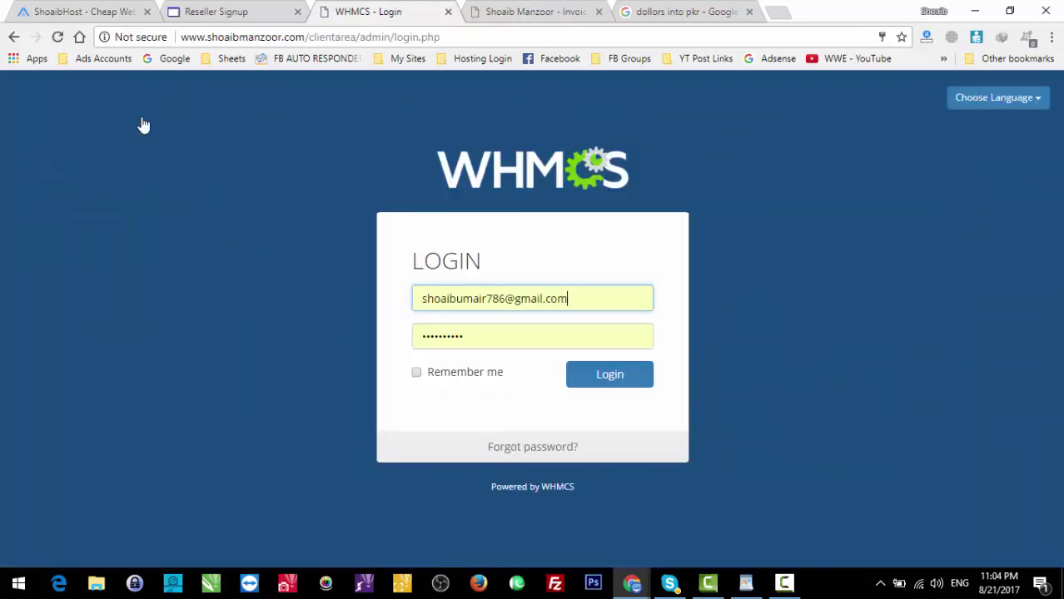
pyautogui.click(513, 301)
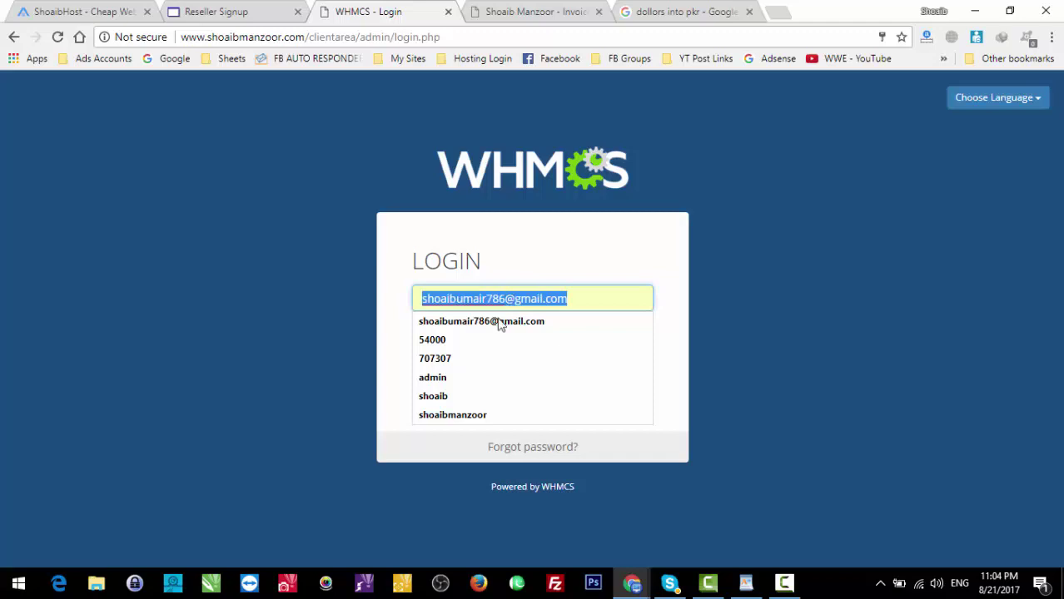
pyautogui.click(453, 375)
pyautogui.click(626, 376)
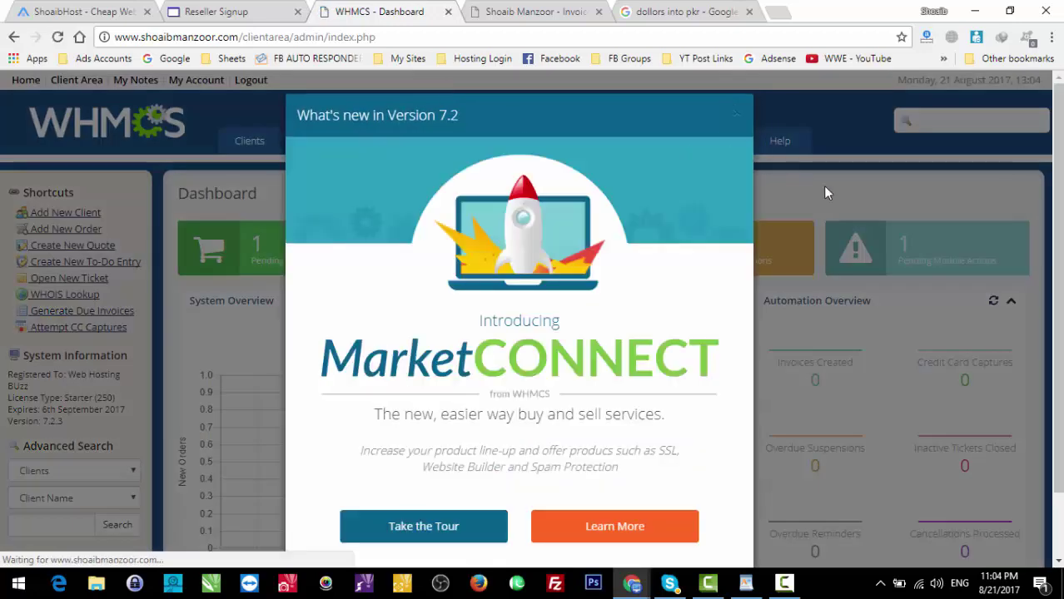
pyautogui.click(826, 190)
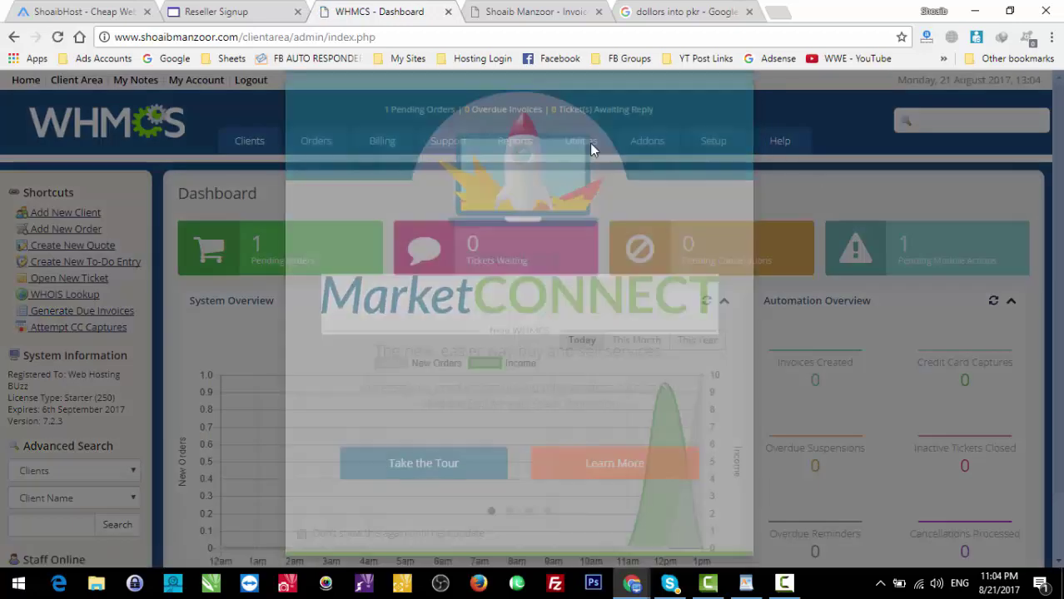